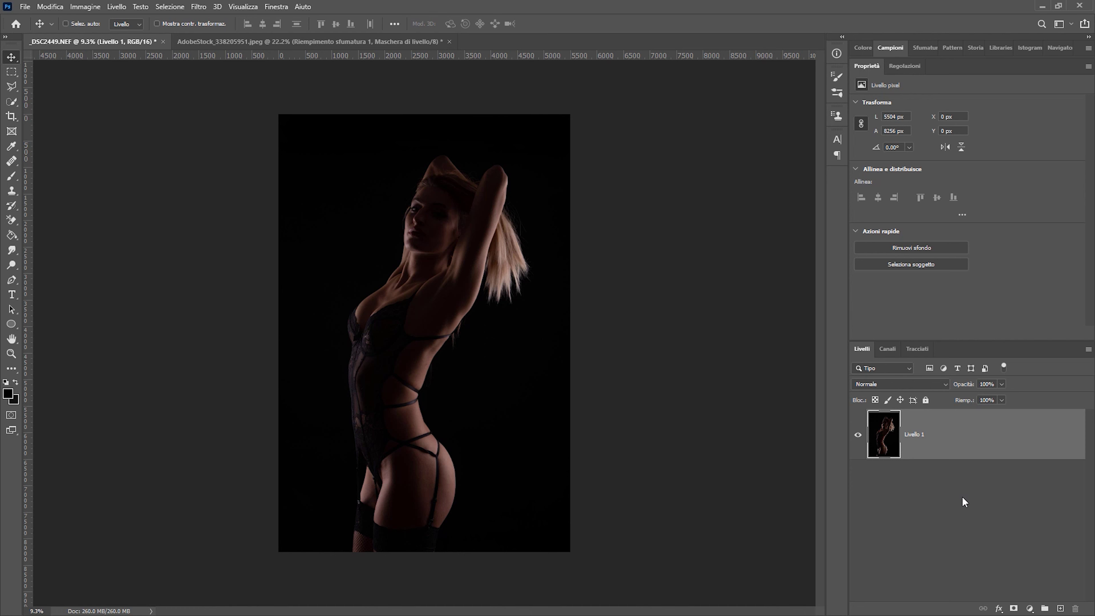
Step: Add a Gradient fill layer above the photo with its angle set to 0°
left_click(1030, 609)
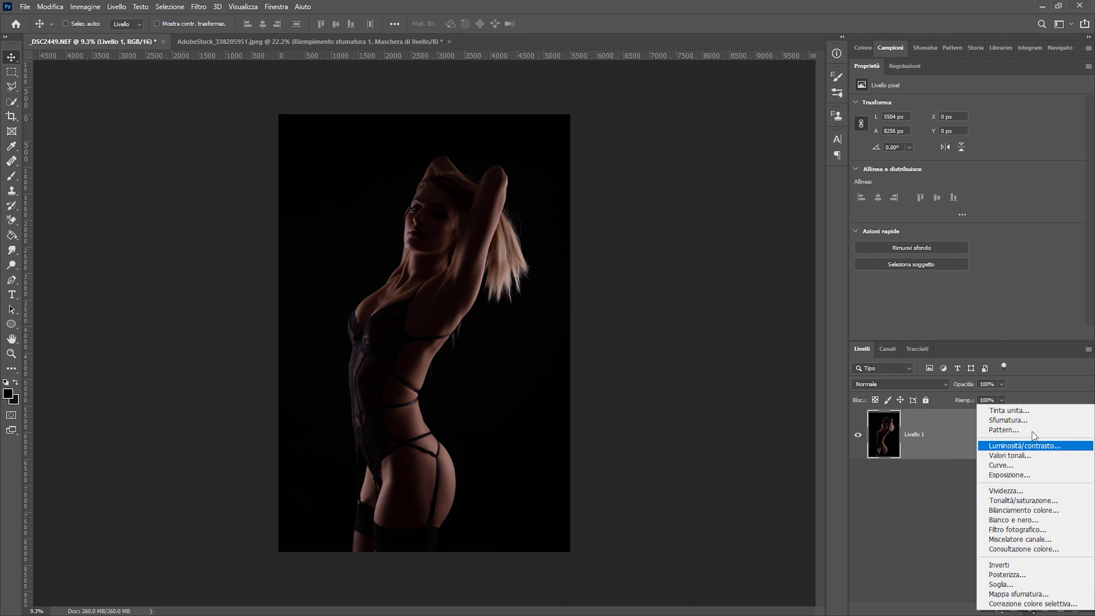
left_click(1034, 422)
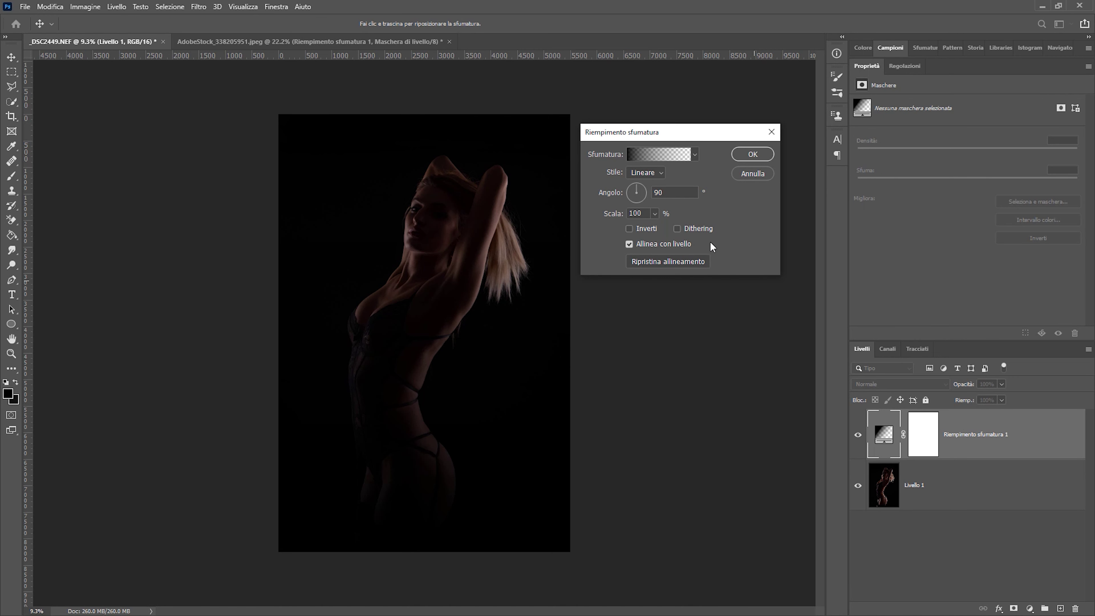
type("0")
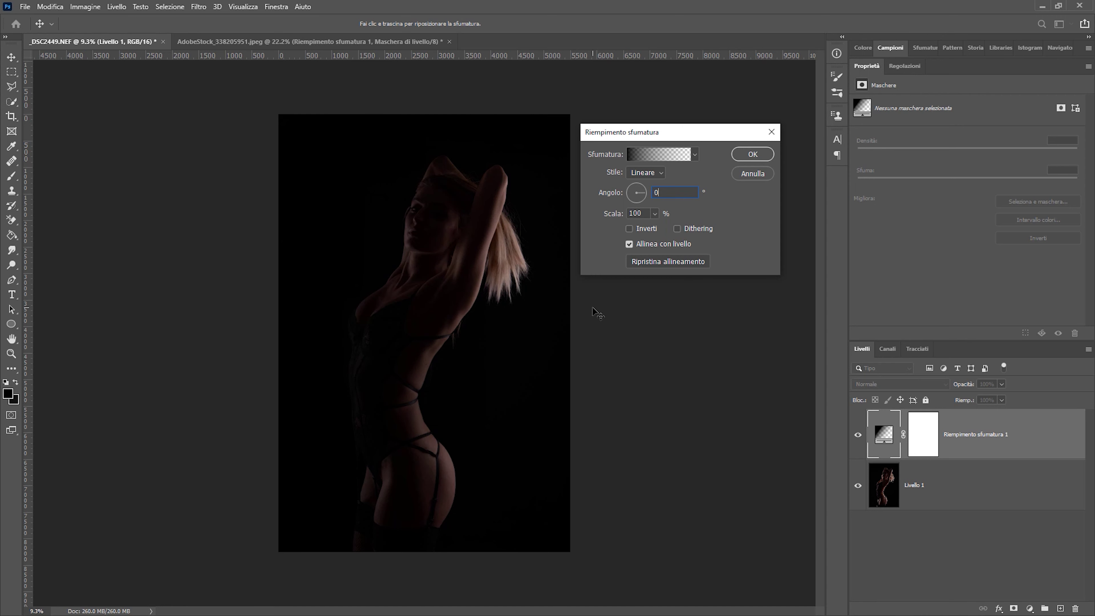
Step: In the Gradient Editor, inspect the colour and opacity stops and bring up the left stop's colour
left_click(656, 155)
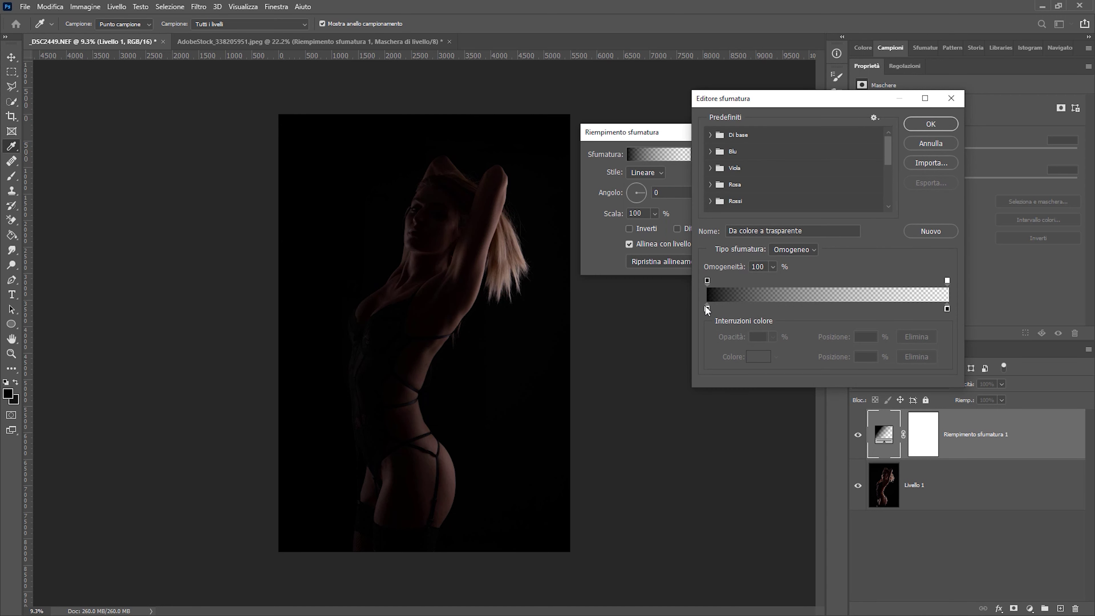
left_click_drag(762, 103, 692, 115)
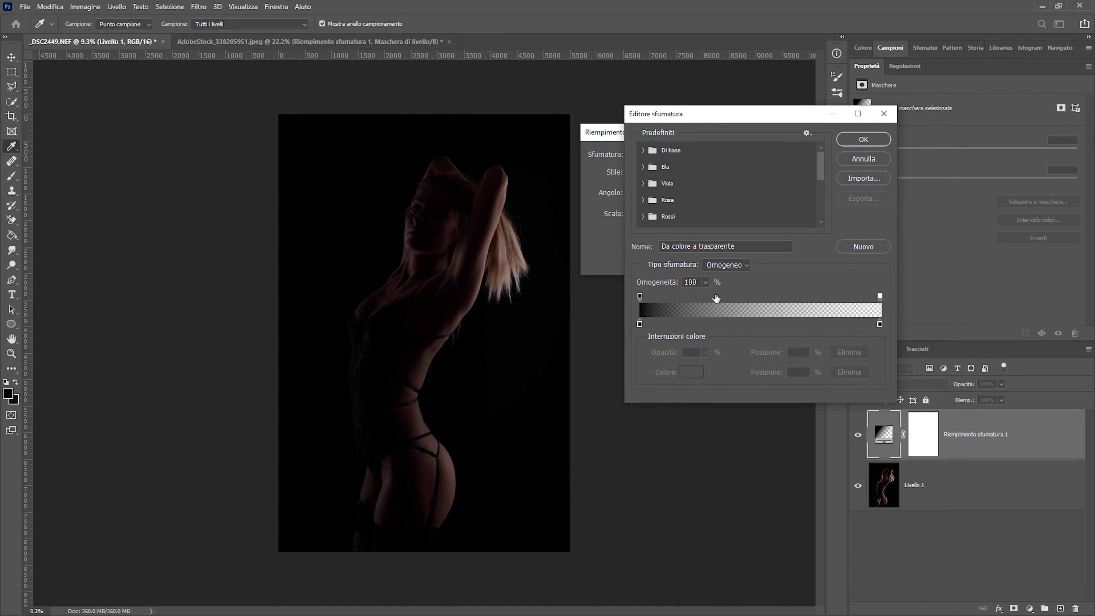
left_click(639, 327)
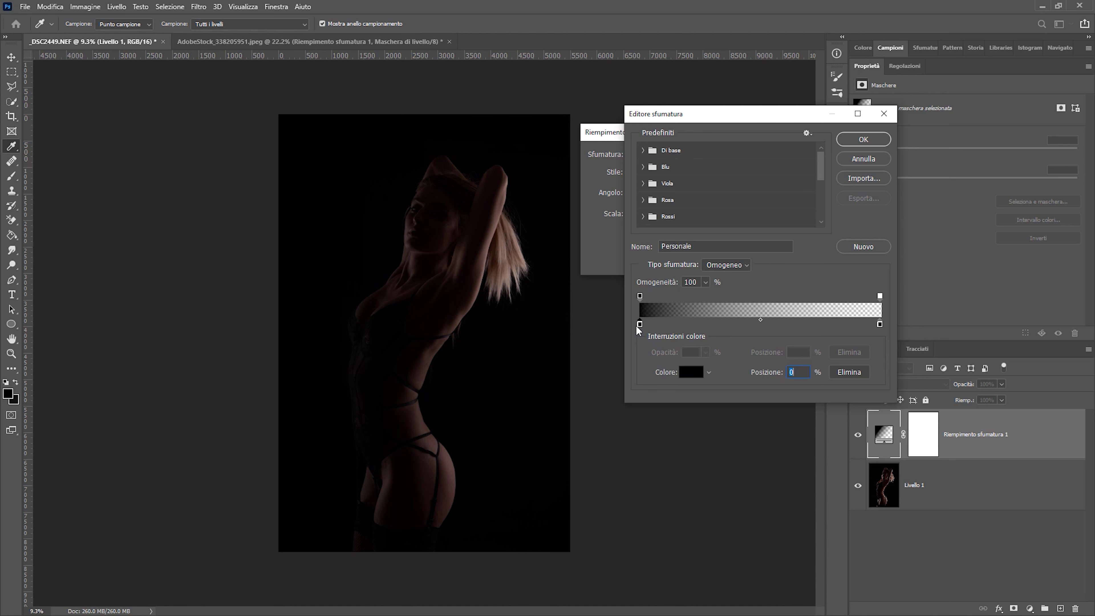
left_click(880, 326)
left_click(639, 324)
left_click(640, 297)
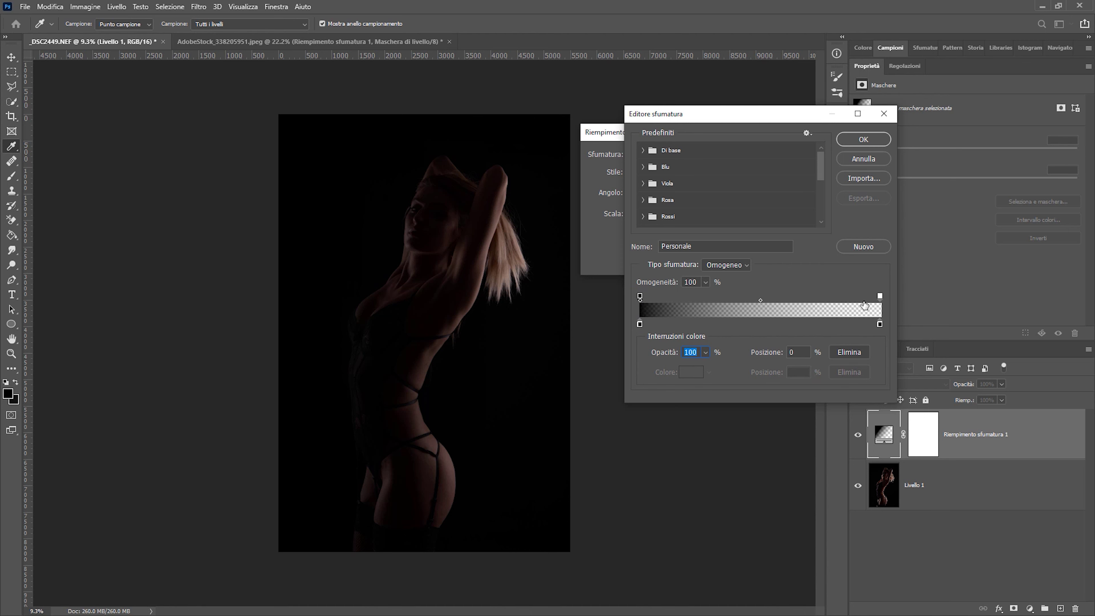
left_click(880, 298)
left_click(639, 324)
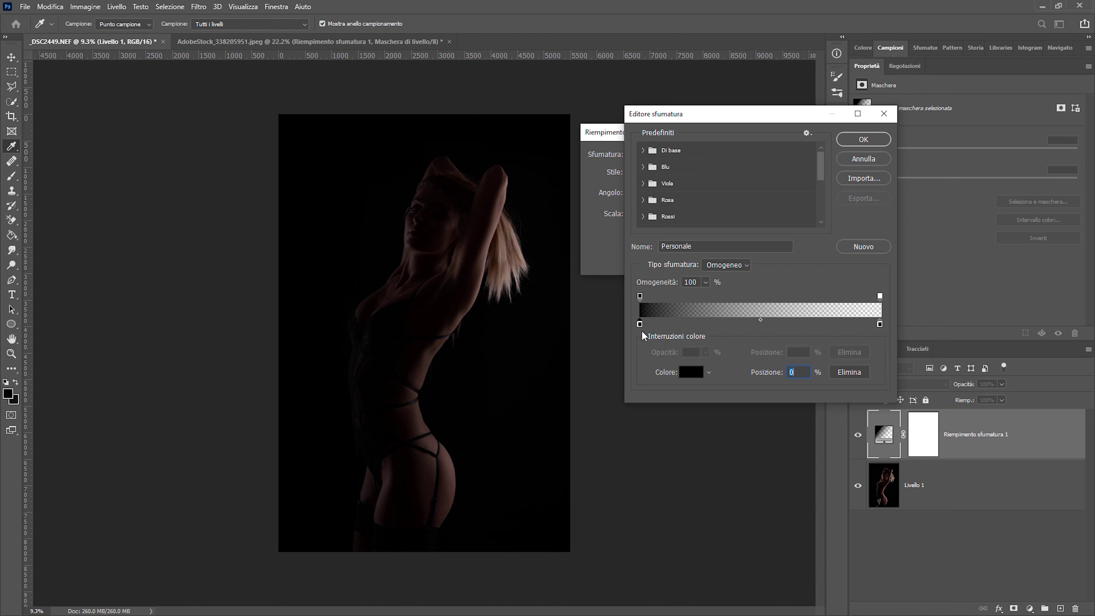
left_click(691, 372)
Step: Set the gradient's left colour stop to pure red ff0000
left_click(763, 128)
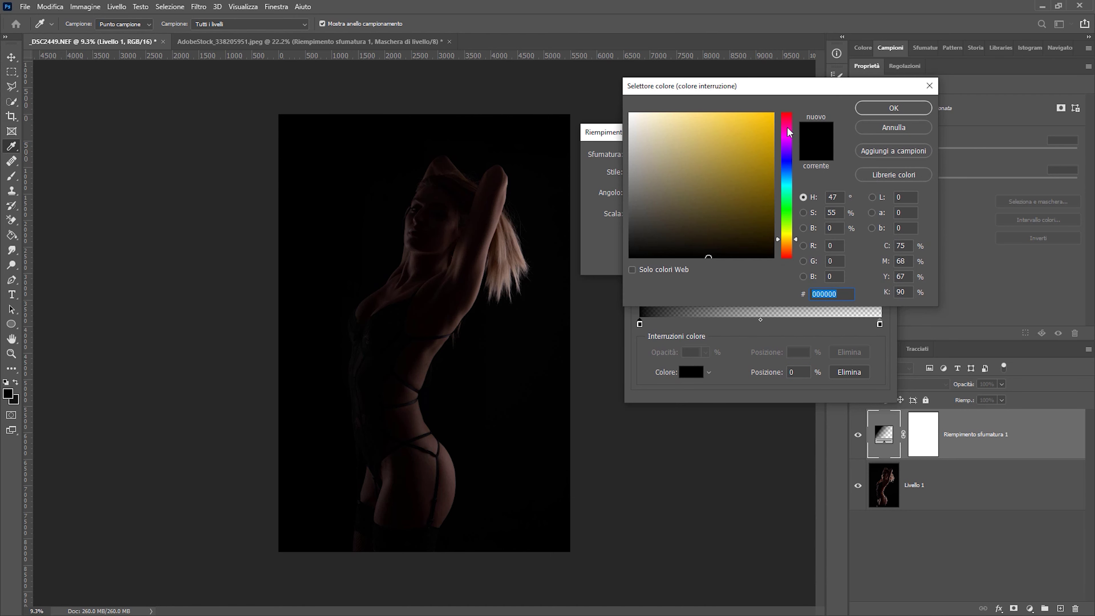
left_click(787, 112)
left_click(895, 110)
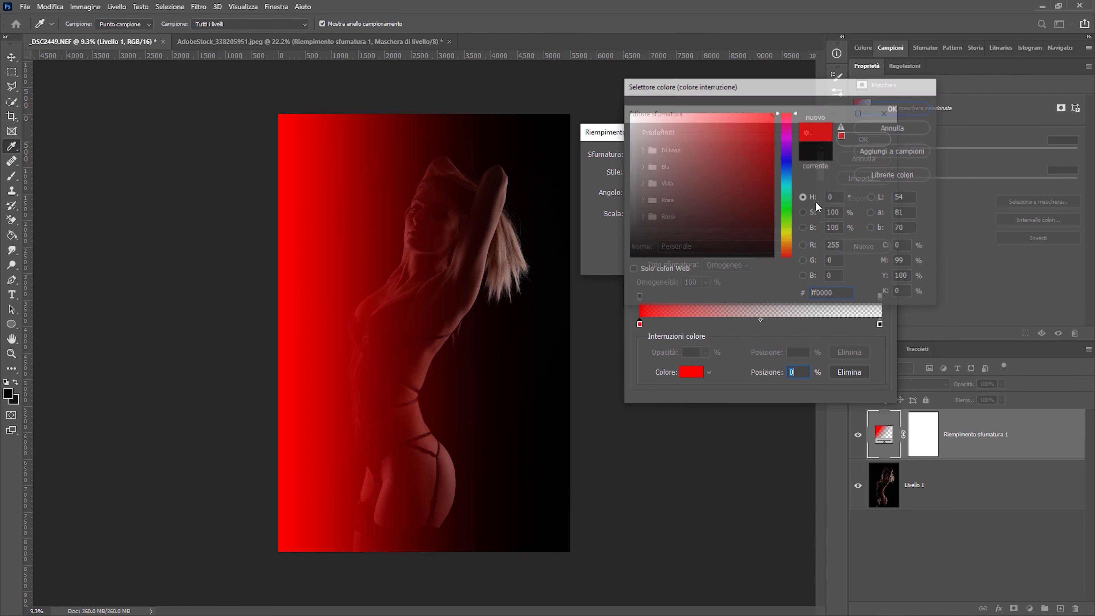
left_click(691, 372)
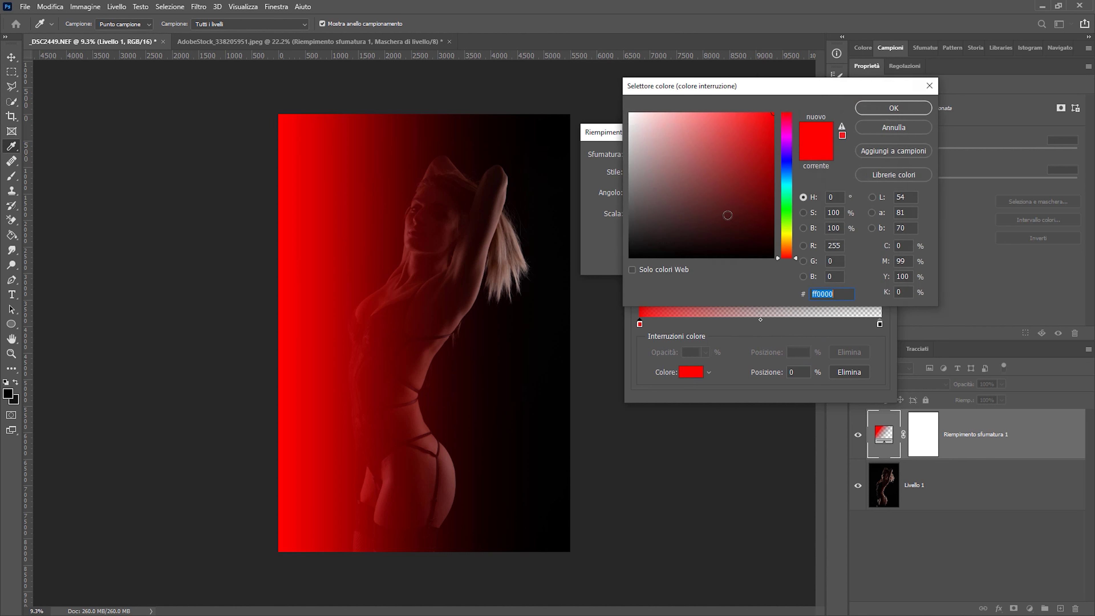
double_click(828, 295)
left_click(894, 108)
Step: Set the right colour stop to ff0000 as well
left_click(880, 324)
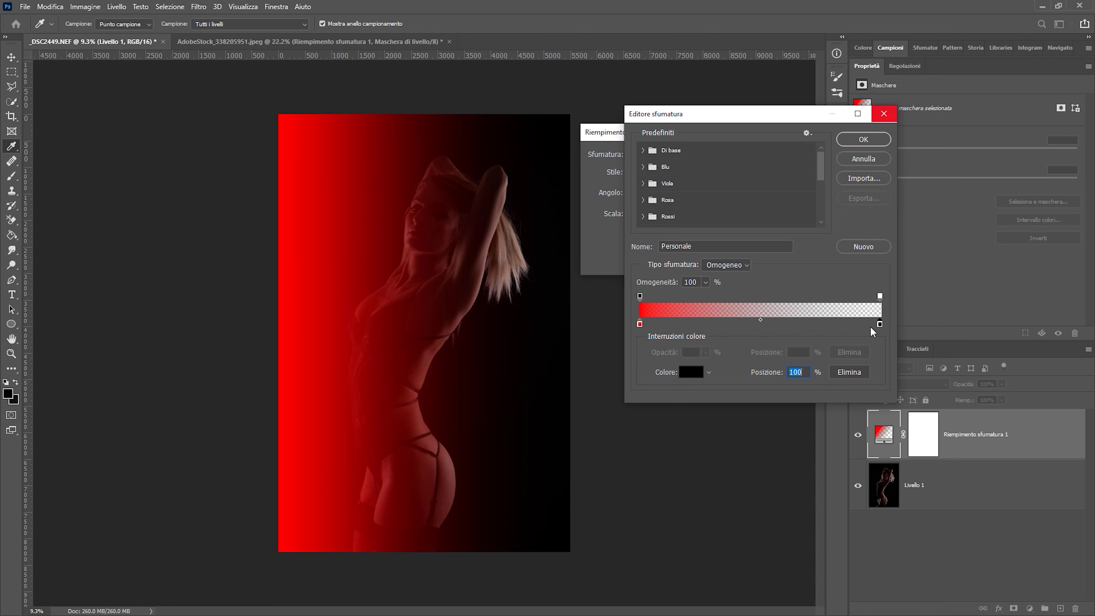
left_click(691, 372)
type("ff0000")
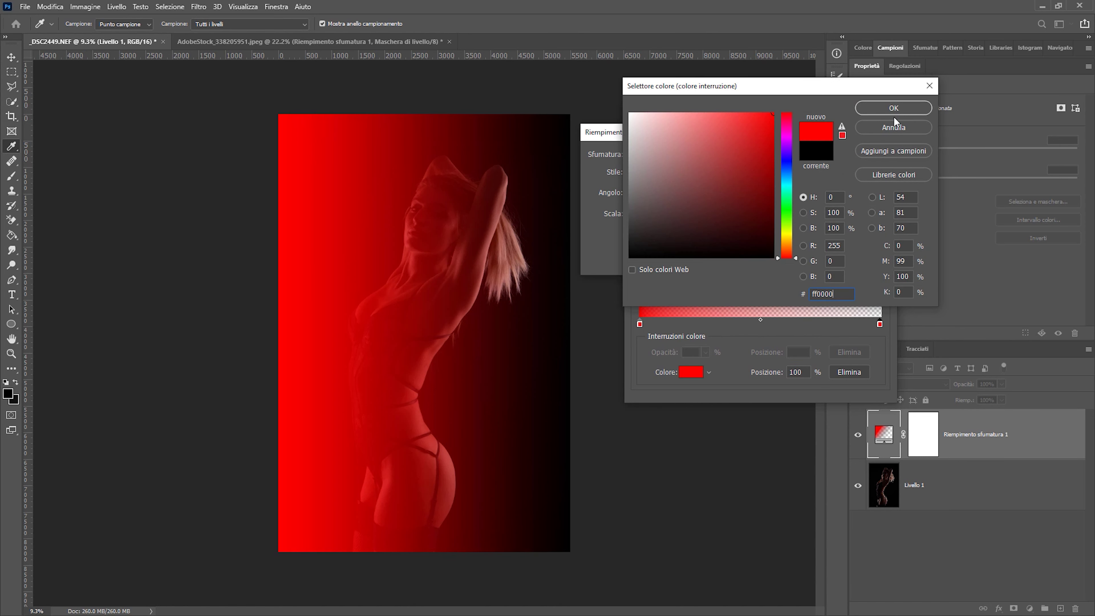
left_click(894, 107)
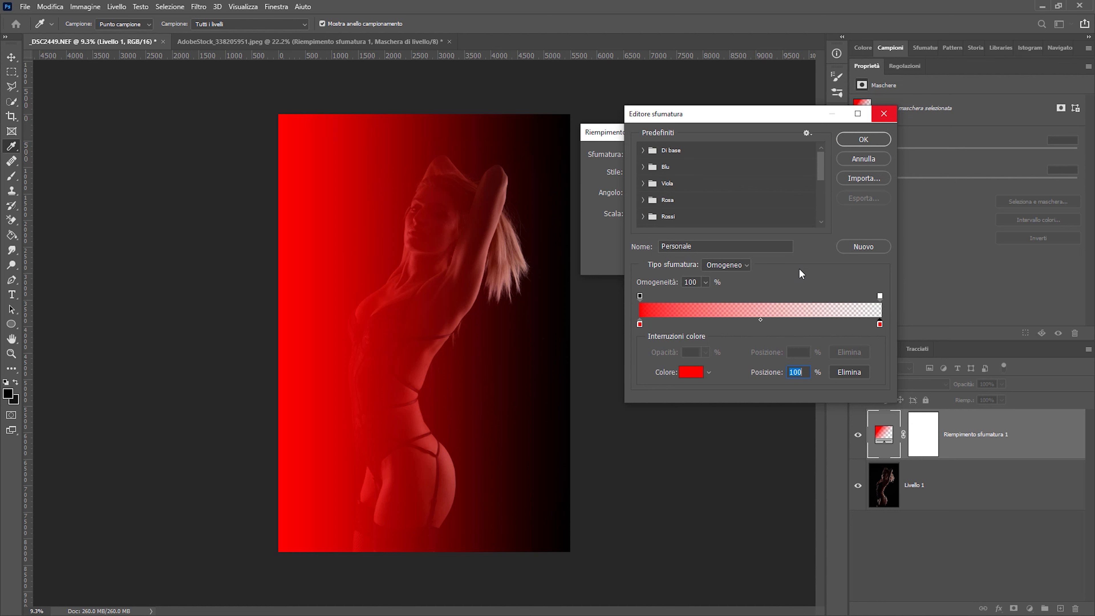
Step: Add an opacity stop so the red stays fully opaque up to about 54% before fading
left_click(639, 297)
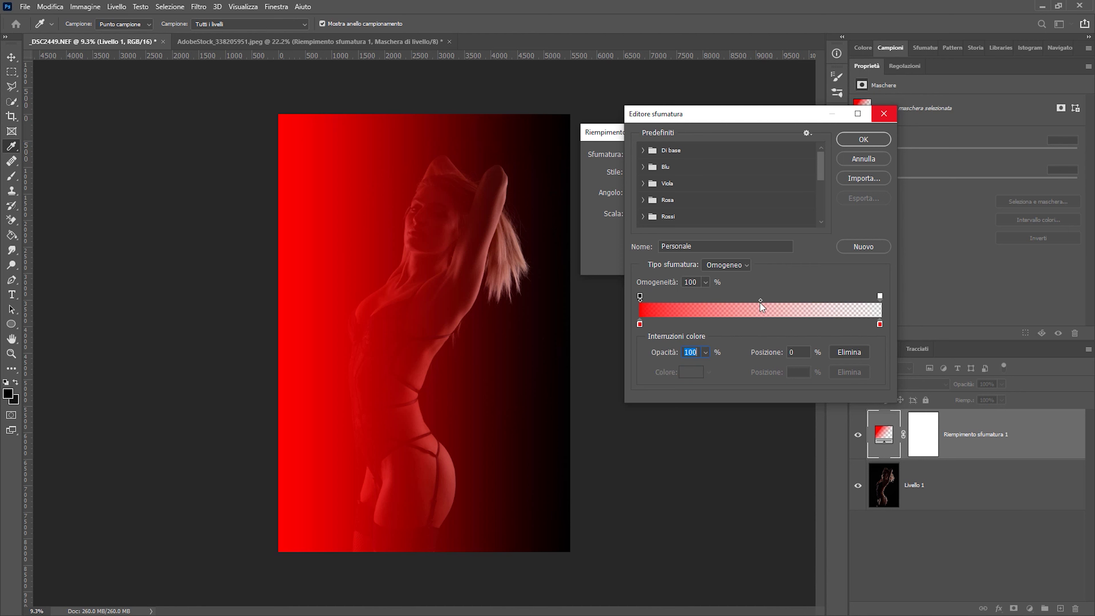
left_click_drag(761, 300, 653, 300)
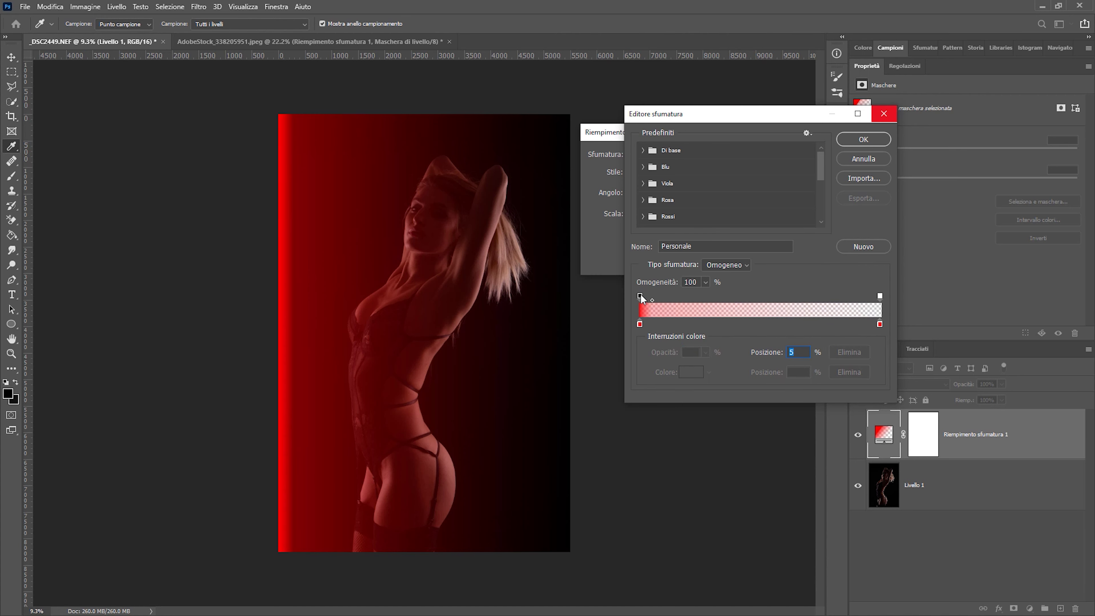
left_click_drag(641, 297, 734, 293)
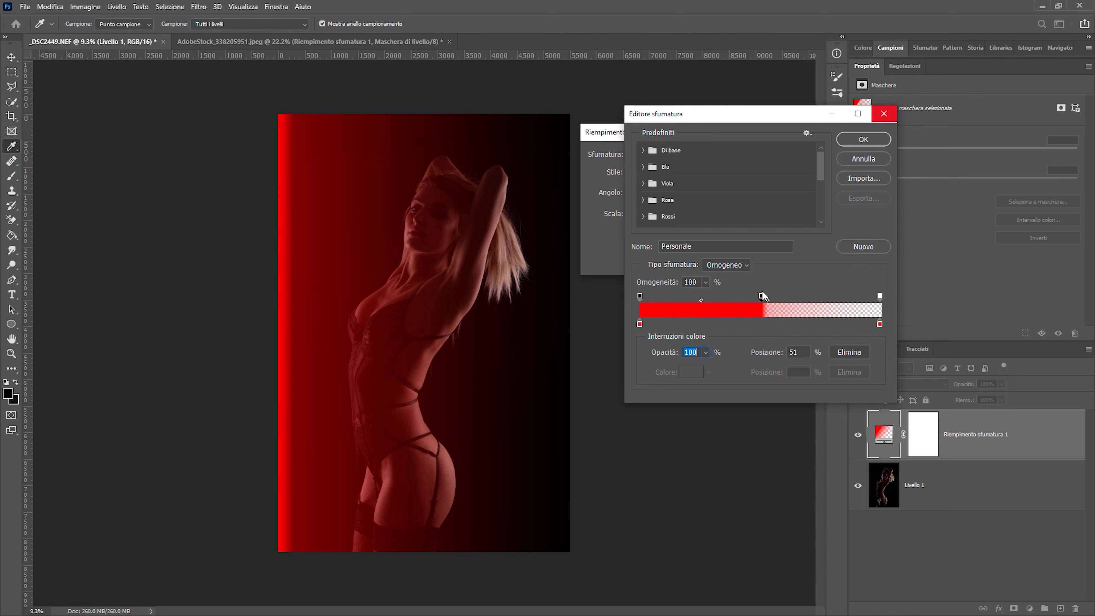
left_click_drag(763, 297, 759, 297)
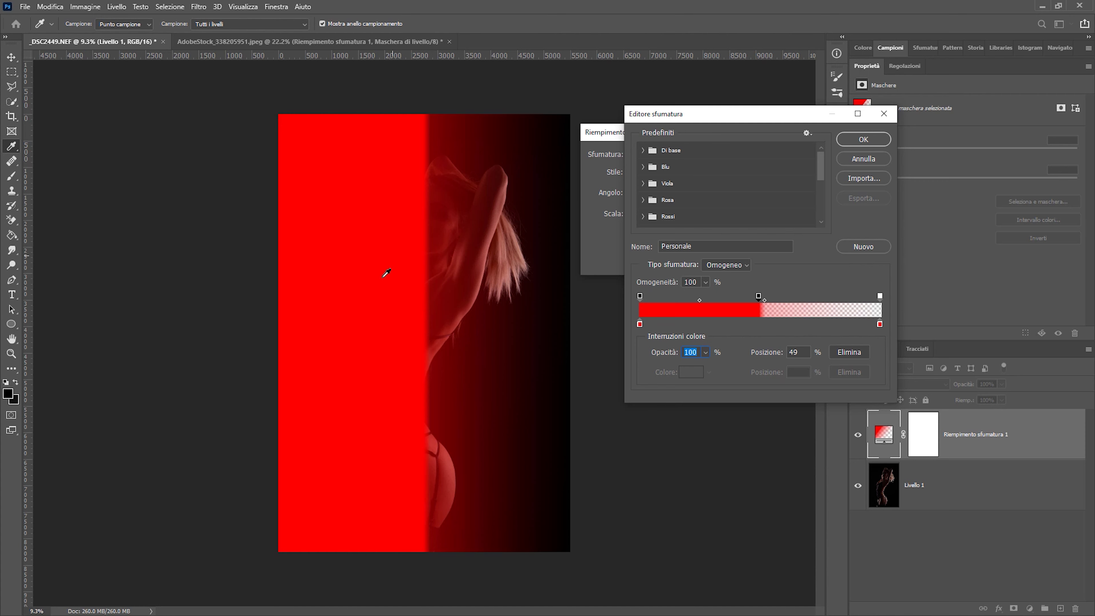
left_click_drag(759, 296, 642, 301)
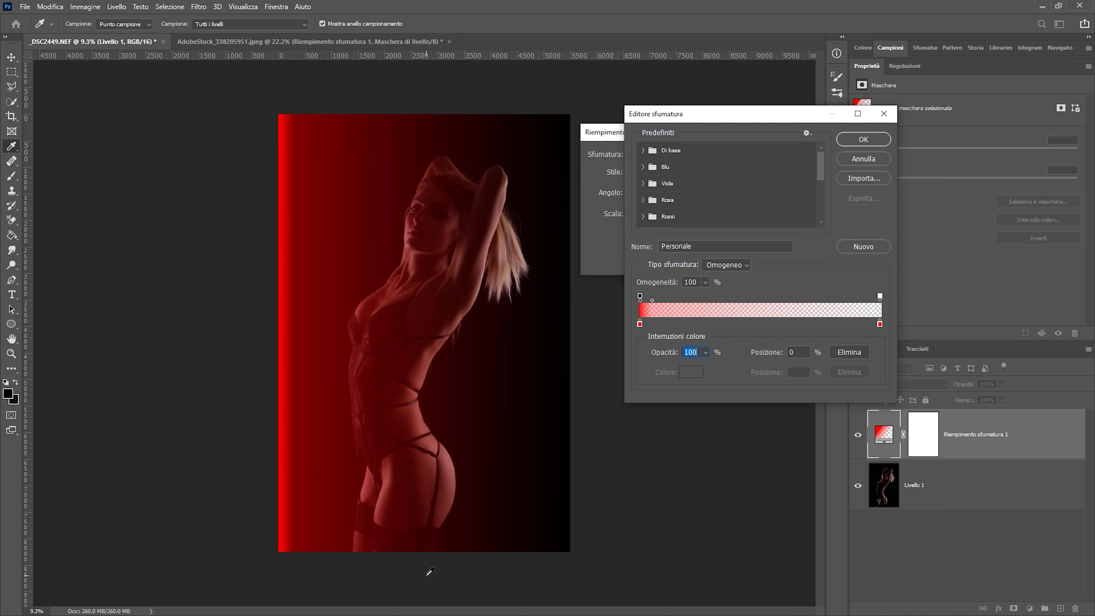
left_click_drag(640, 296, 770, 297)
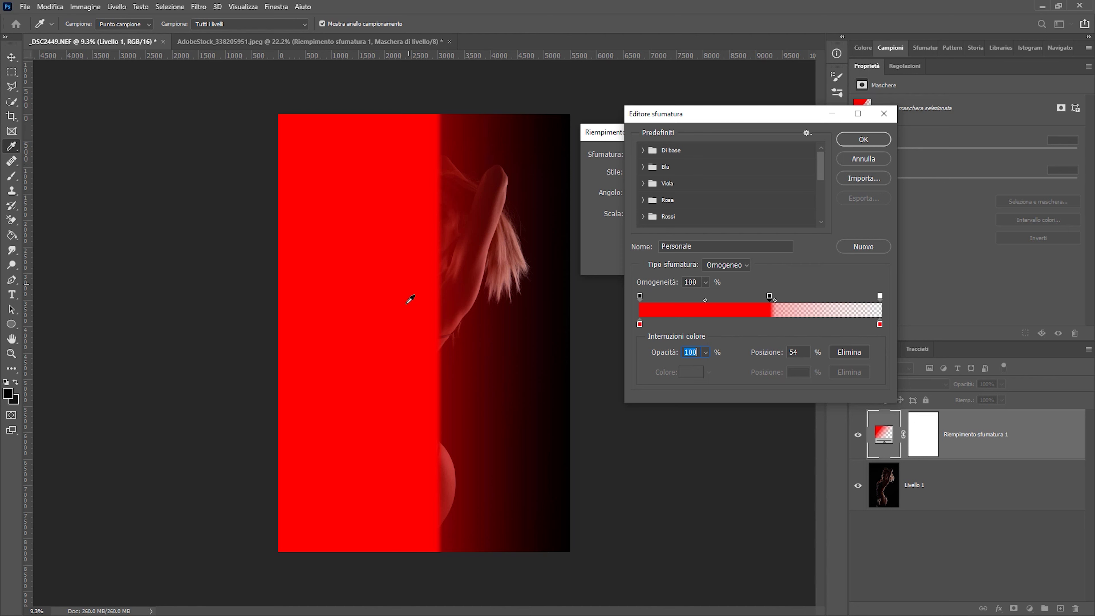
Step: Apply the red gradient fill and add a second gradient fill layer angled at 180°
left_click(882, 140)
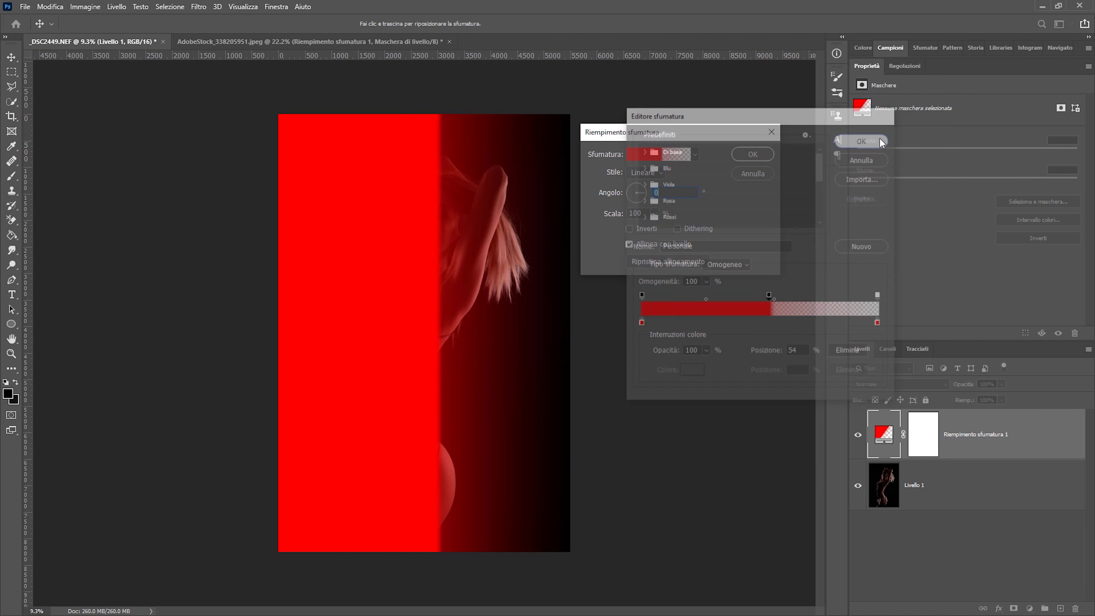
left_click(751, 155)
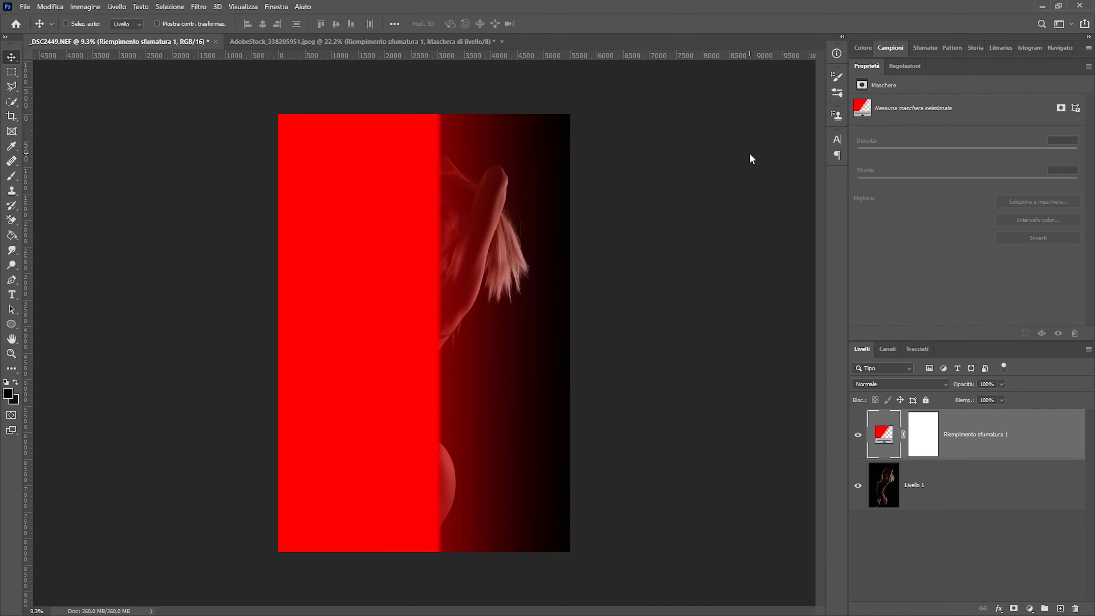
left_click(1030, 609)
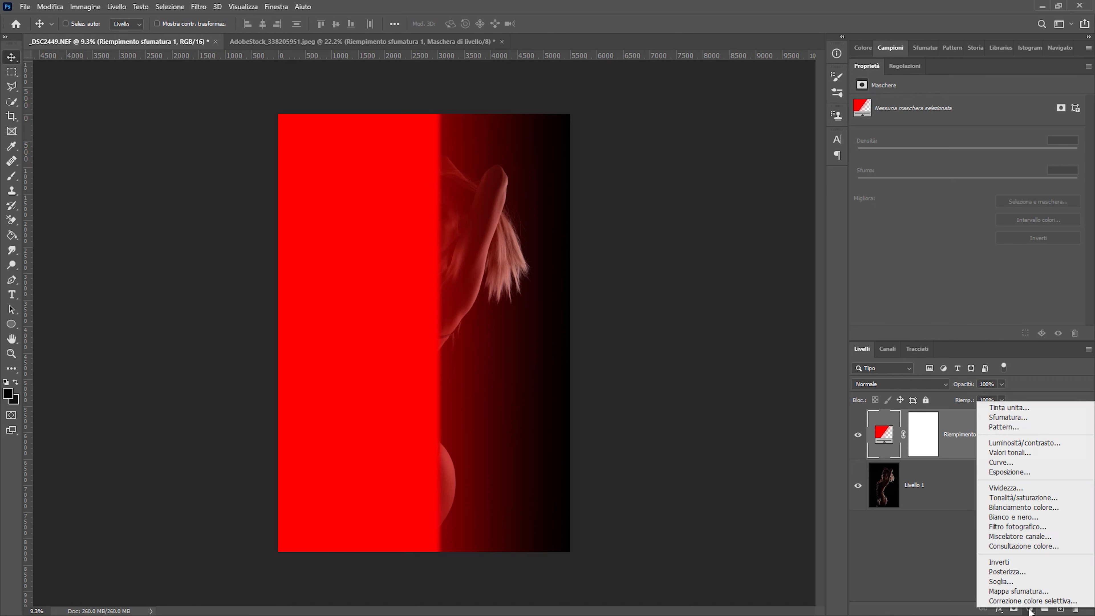
left_click(1022, 417)
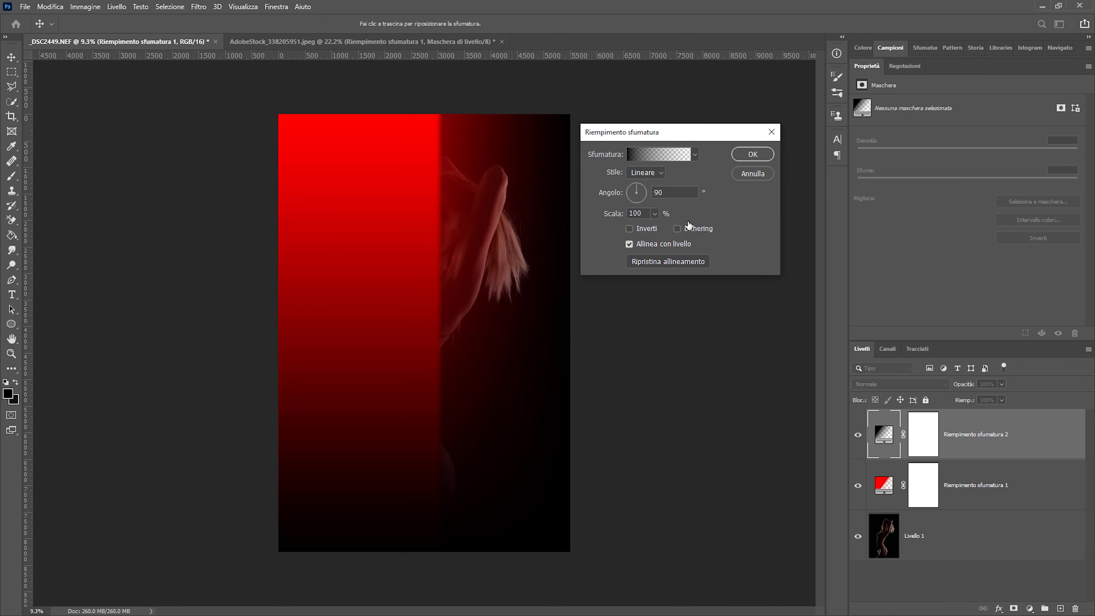
type("180")
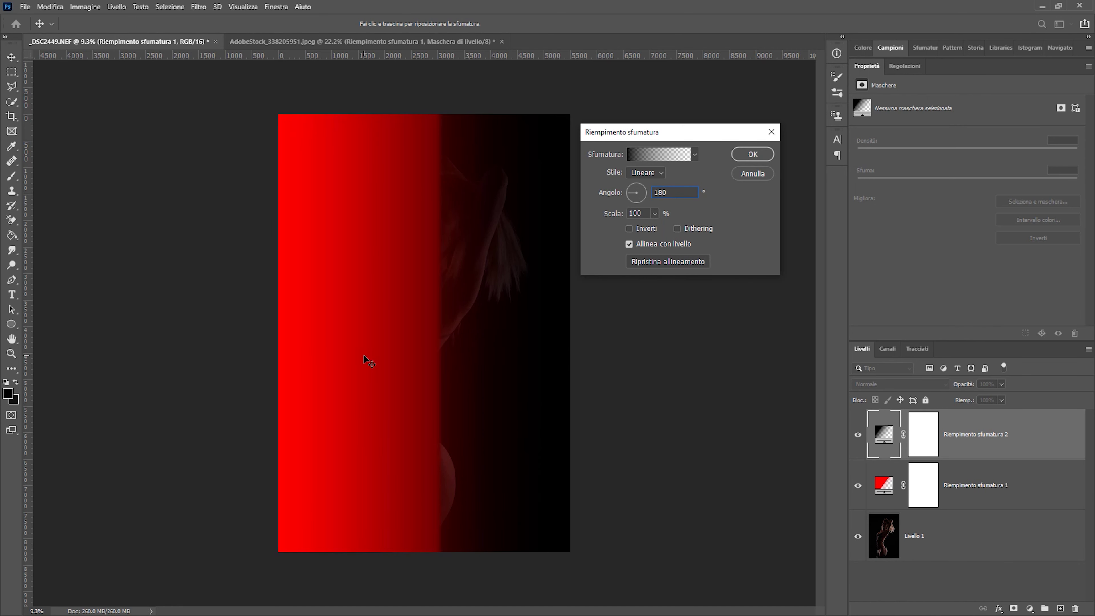
left_click(659, 154)
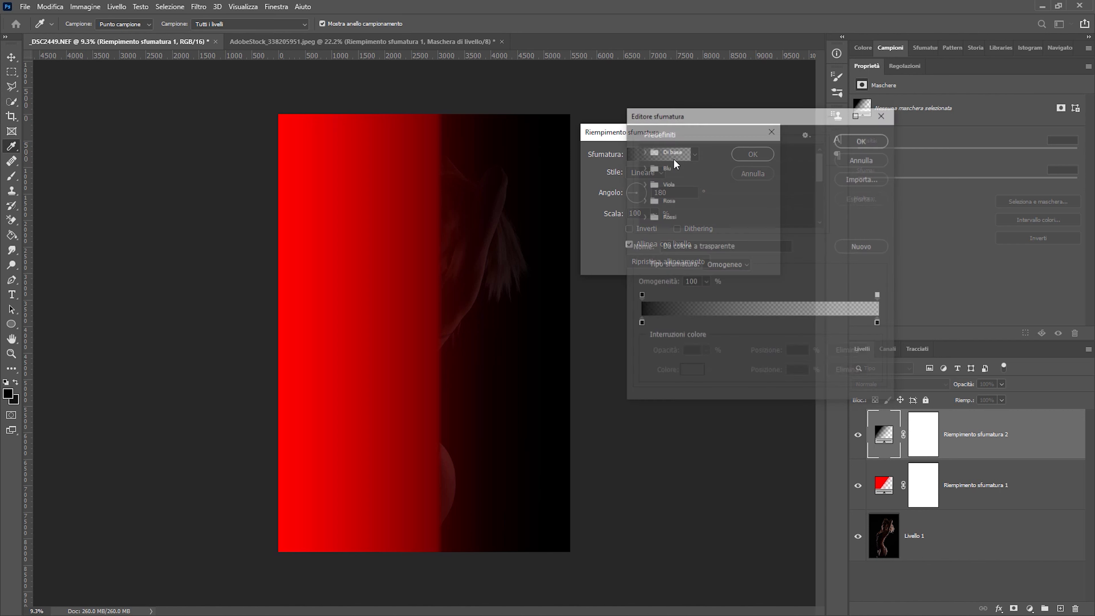
Step: Set both colour stops of the second gradient to blue 0012ff
left_click(640, 324)
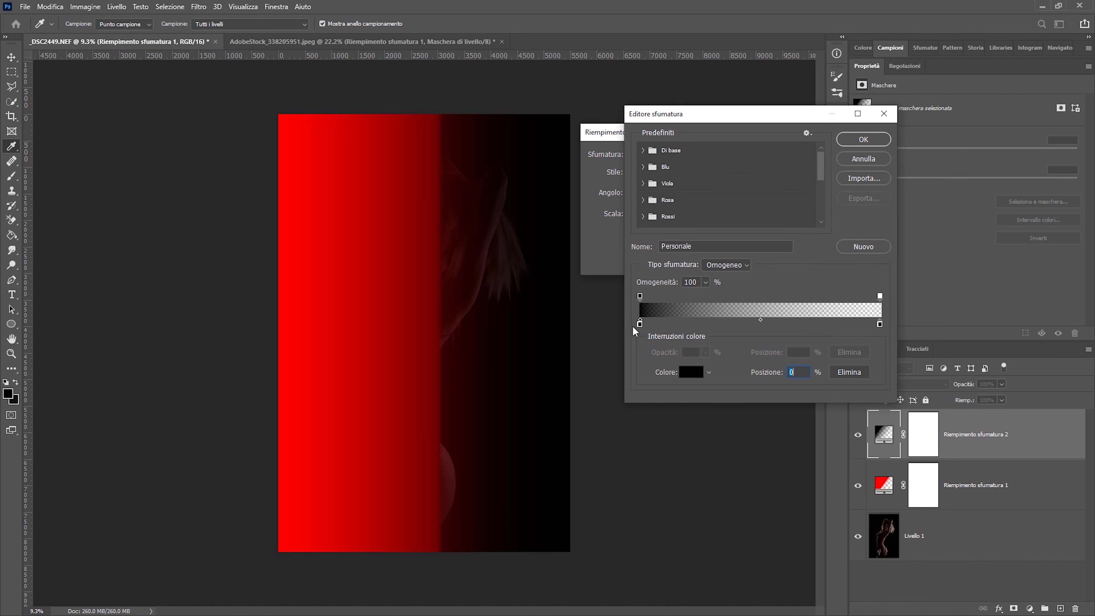
left_click(691, 372)
left_click(787, 163)
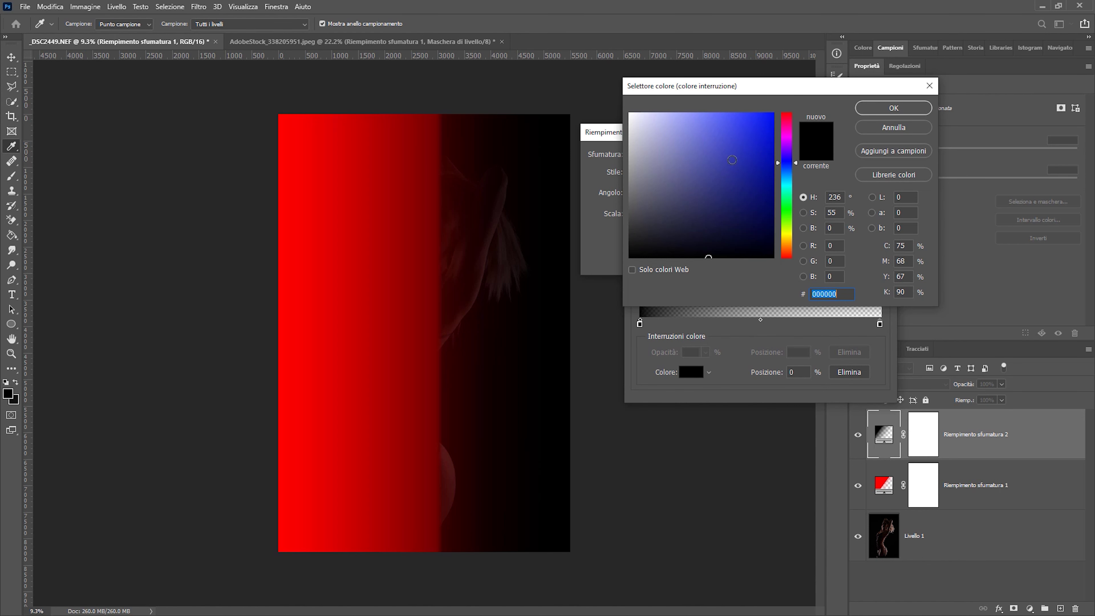
left_click(773, 114)
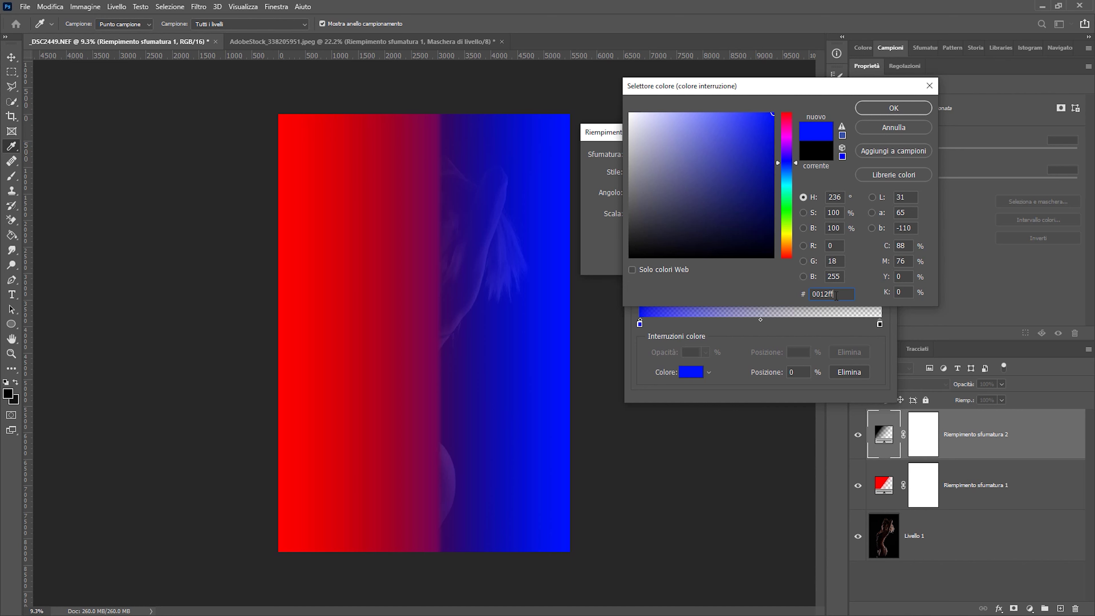
left_click(894, 108)
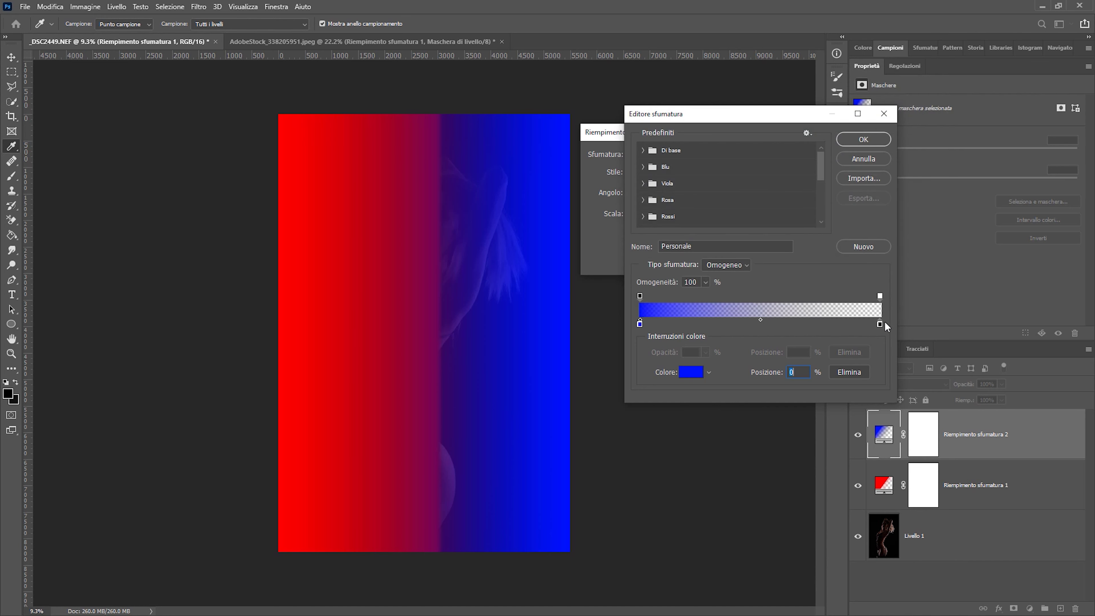
left_click(880, 324)
left_click(691, 372)
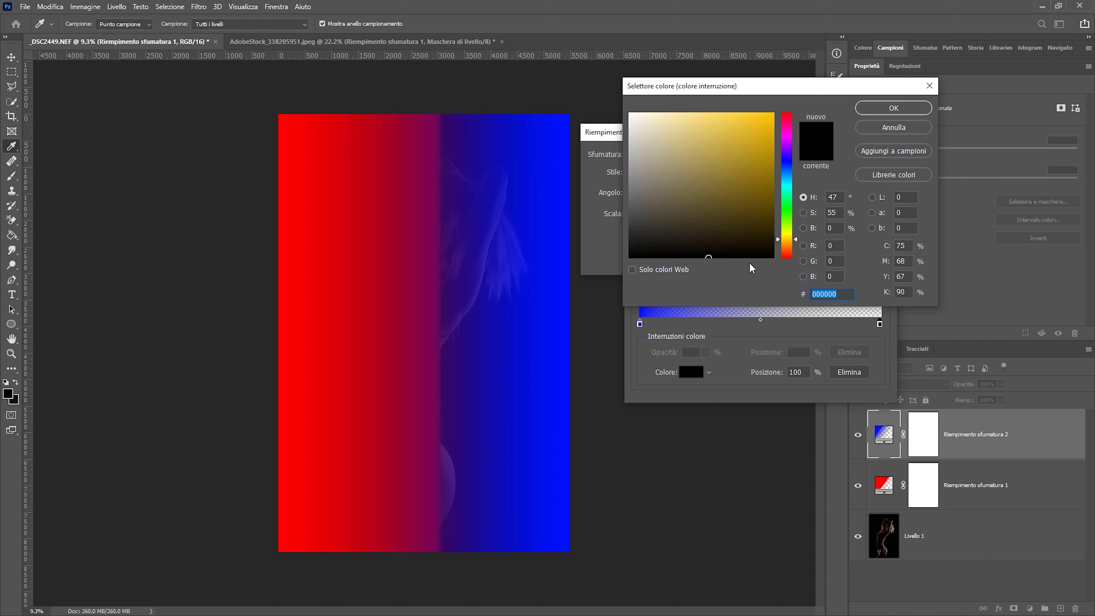
left_click(891, 109)
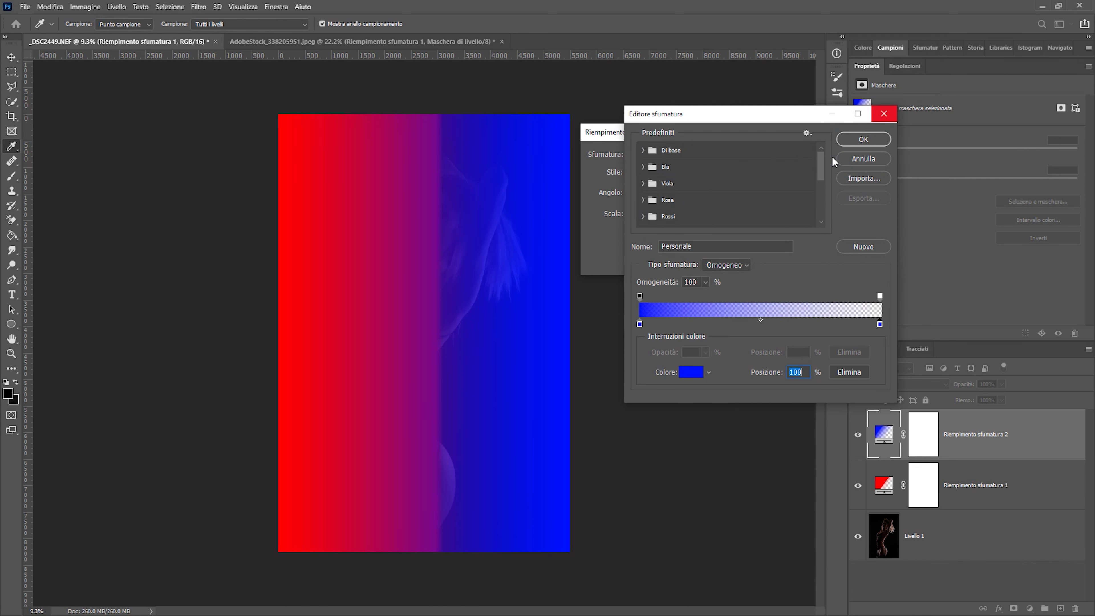
Step: Place the solid-to-transparent opacity change at 50% and accept the blue gradient
left_click(640, 296)
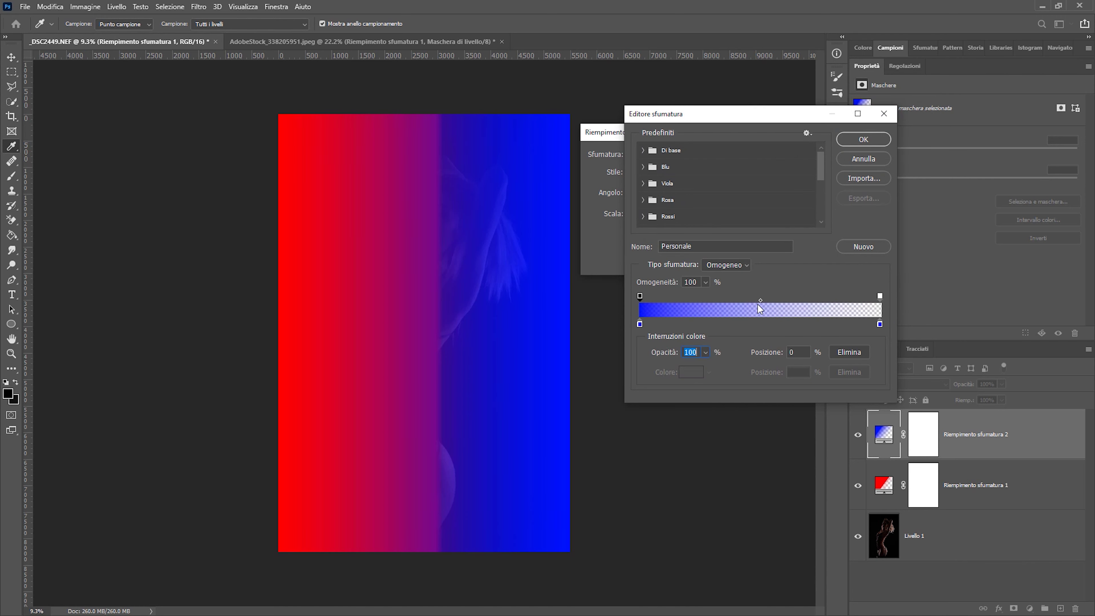
mouse_move(761, 300)
left_mouse_down()
mouse_move(652, 300)
mouse_move(761, 297)
left_mouse_up()
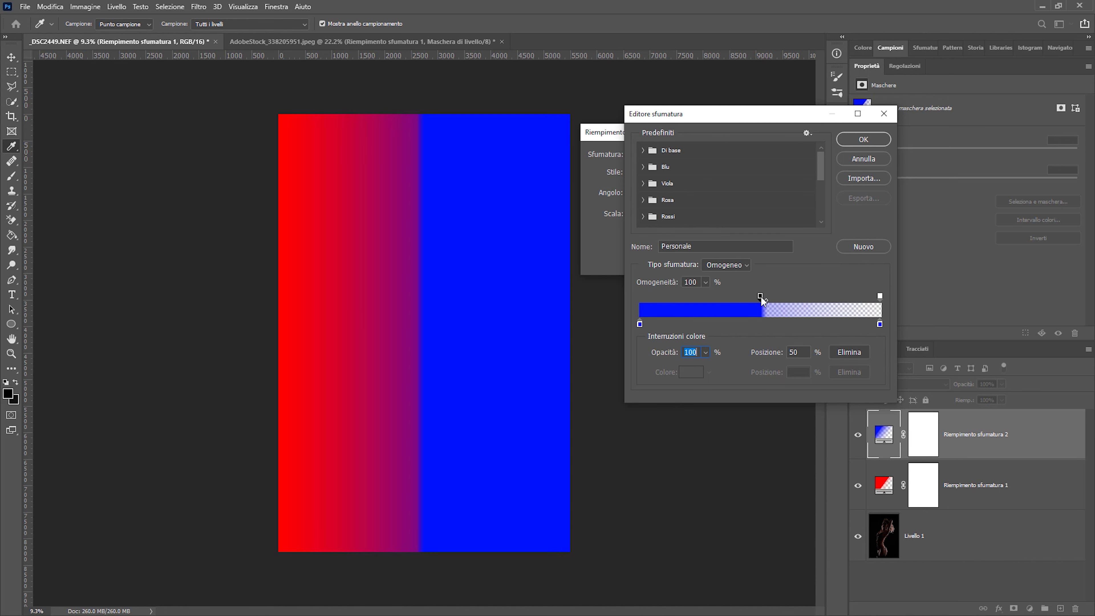
left_click_drag(760, 297, 759, 297)
left_click(864, 139)
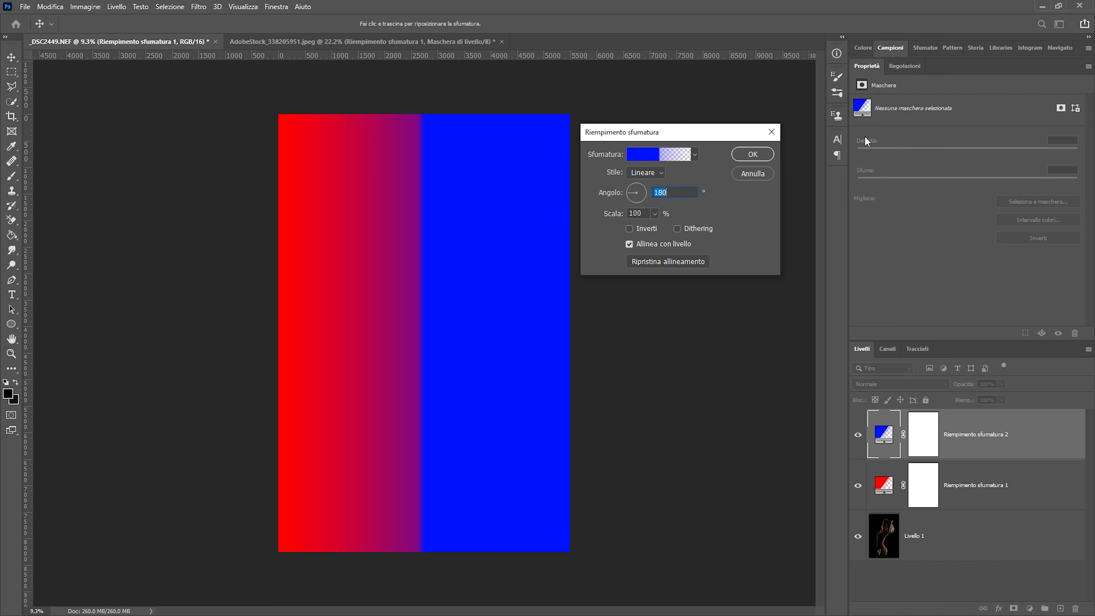
Step: Apply the blue fill and set both Riempimento sfumatura layers to the Colore blend mode
left_click(754, 155)
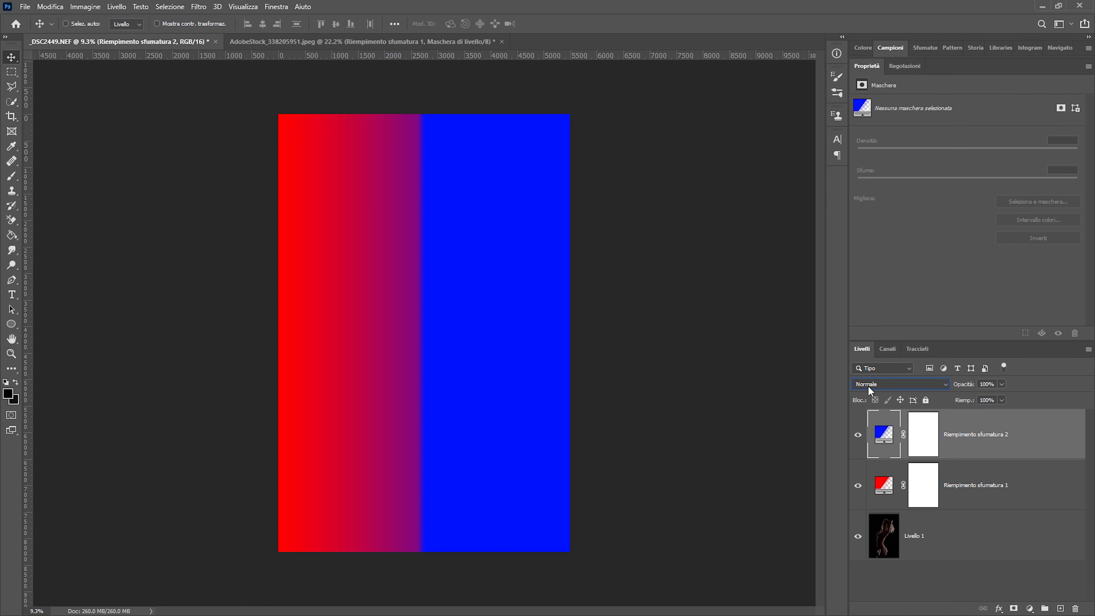
left_click(879, 390)
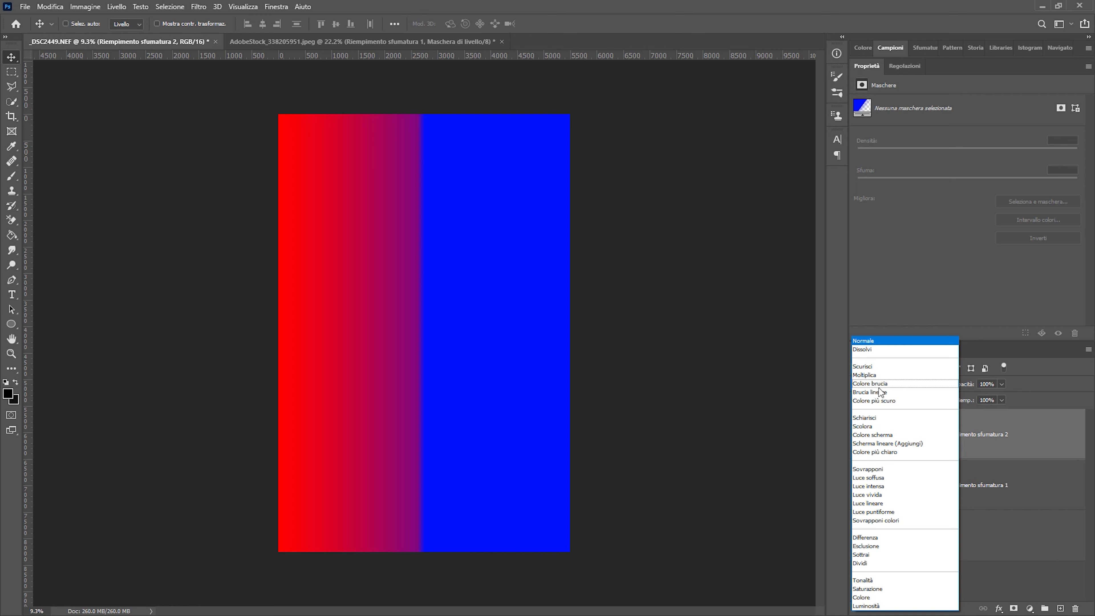
left_click(880, 597)
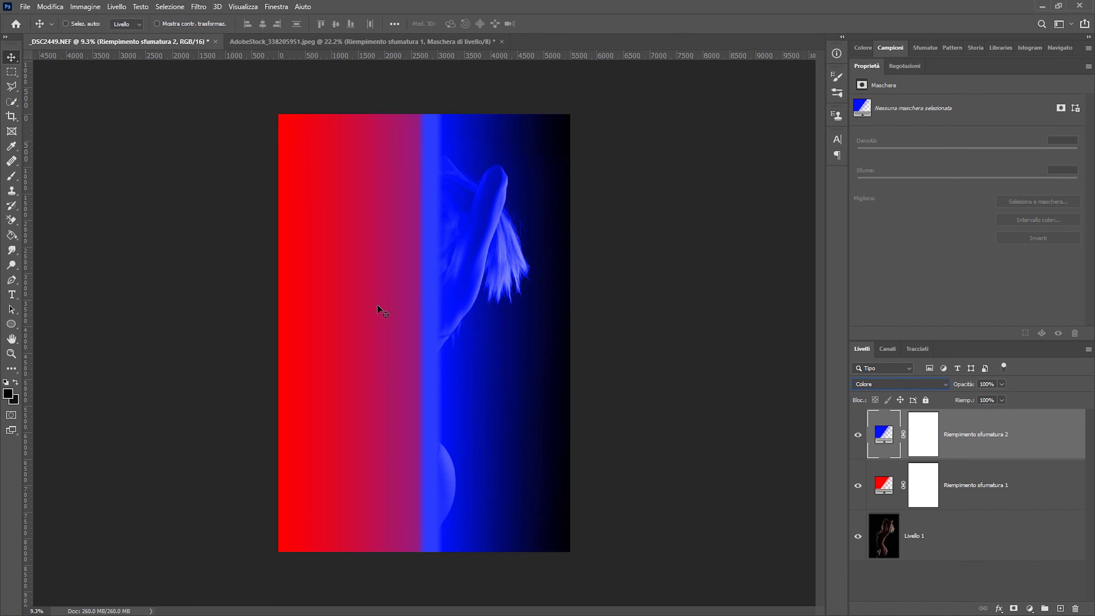
left_click(1059, 486)
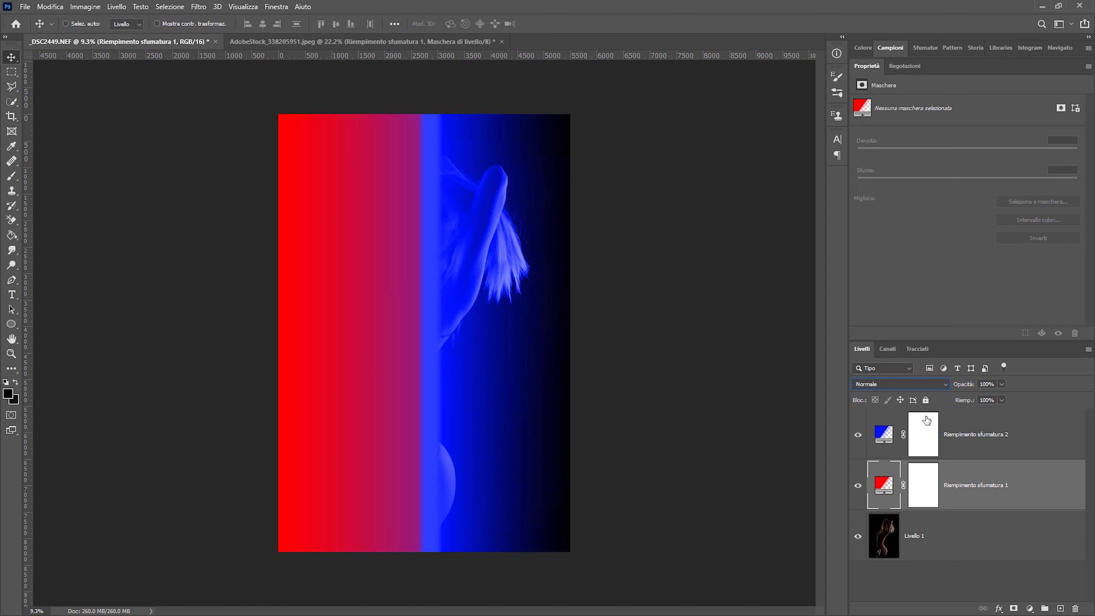
left_click(922, 384)
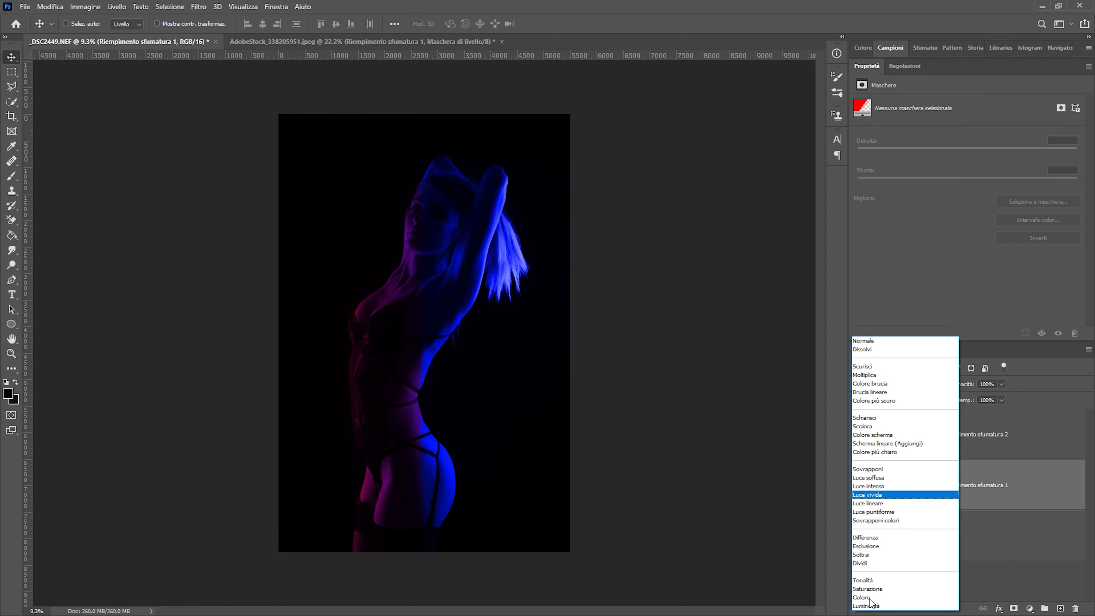
left_click(869, 598)
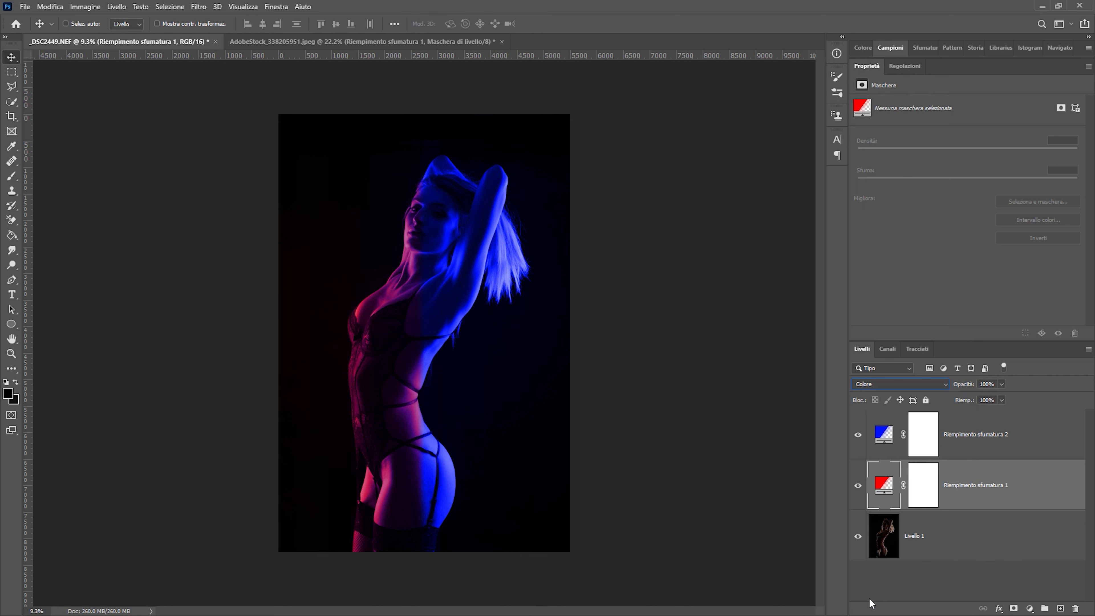
Step: Zoom in slightly and target the layer mask of Riempimento sfumatura 1
key("alt")
key("ctrl+backslash")
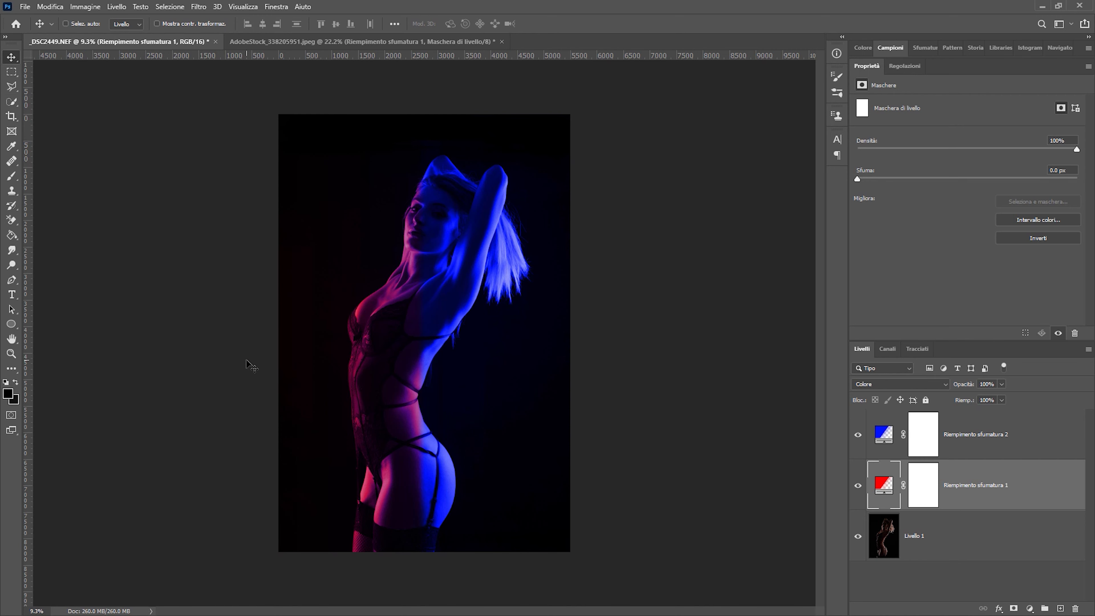
key("ctrl+plus")
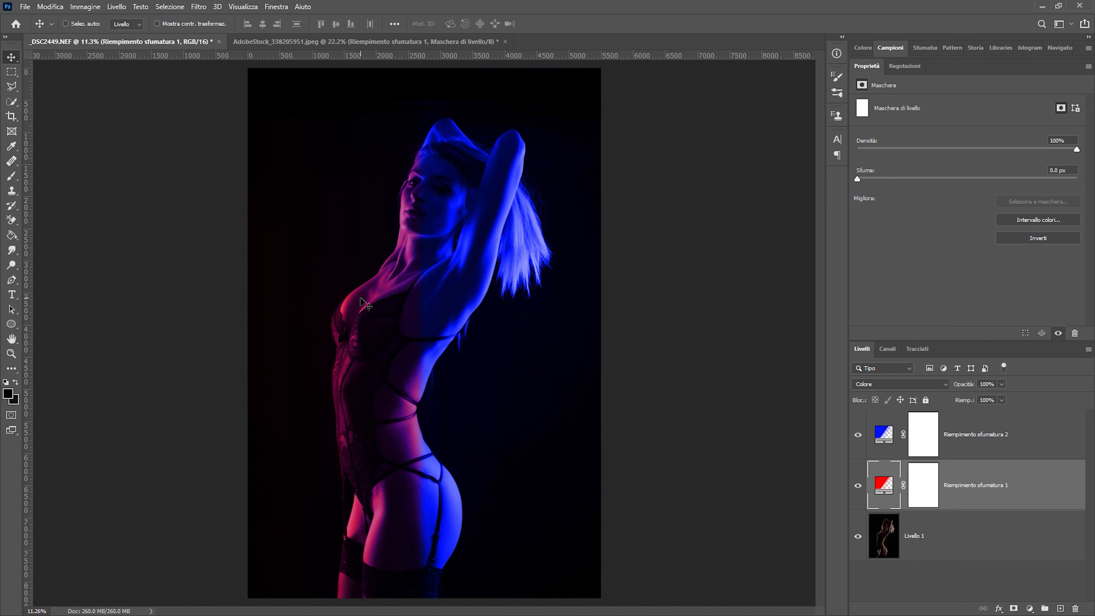
left_click(926, 492)
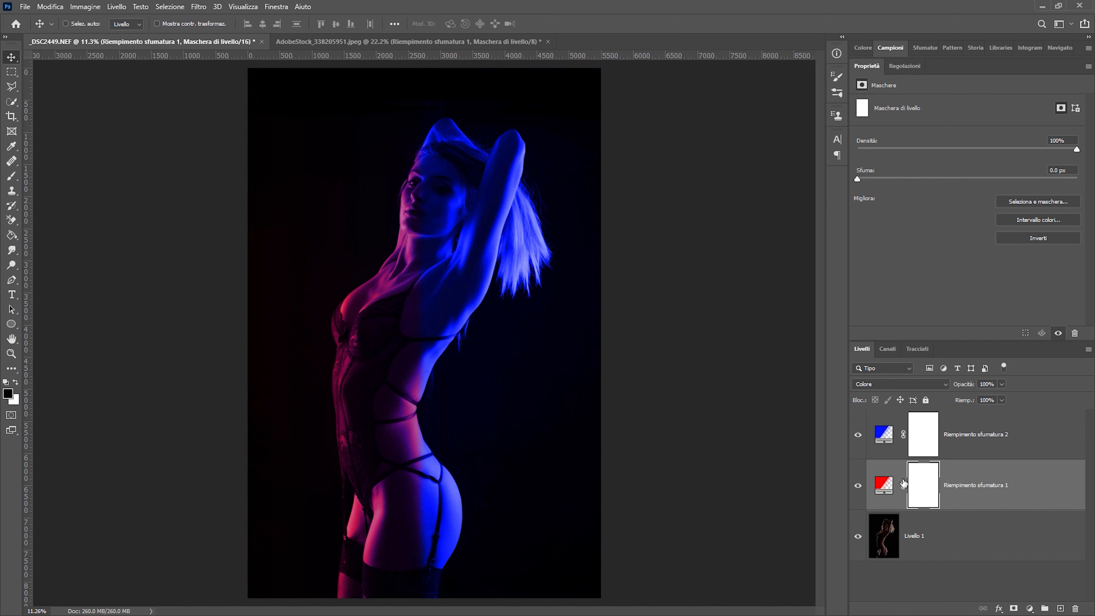
Step: Paint with a soft brush on the red fill's mask over the side, neck, hair and forehead
left_click(11, 176)
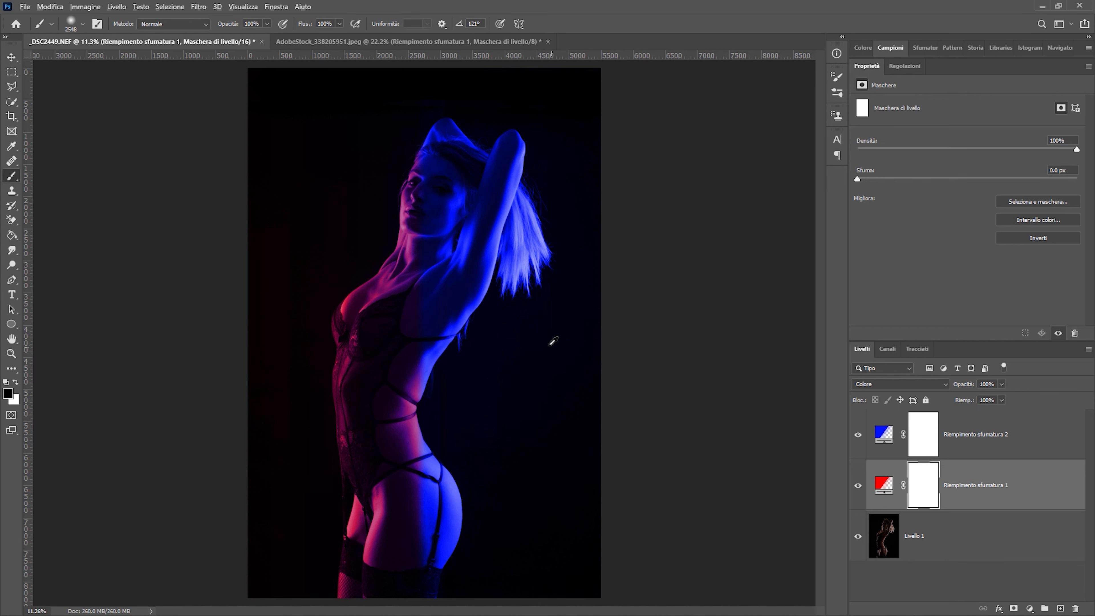
left_click_drag(545, 343, 491, 346)
mouse_move(472, 228)
left_mouse_down()
mouse_move(449, 352)
mouse_move(399, 430)
mouse_move(430, 452)
mouse_move(408, 435)
mouse_move(427, 496)
mouse_move(431, 594)
mouse_move(435, 501)
mouse_move(421, 416)
mouse_move(486, 288)
mouse_move(417, 386)
mouse_move(419, 446)
mouse_move(477, 245)
mouse_move(472, 269)
mouse_move(411, 300)
mouse_move(406, 188)
mouse_move(435, 135)
mouse_move(442, 149)
mouse_move(481, 152)
left_mouse_up()
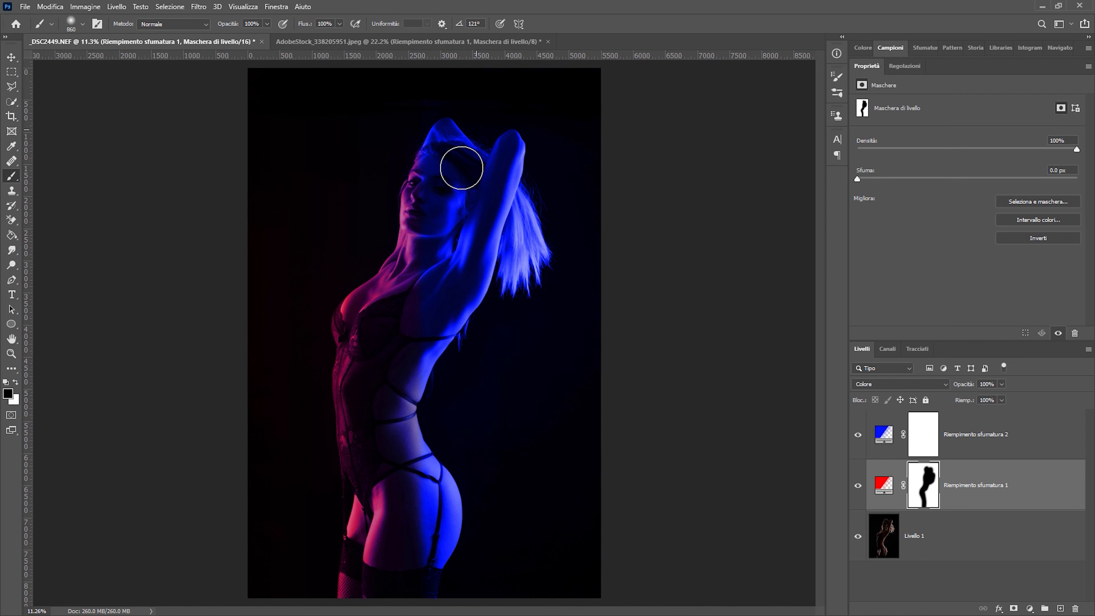
scroll(460, 166, "up", 3)
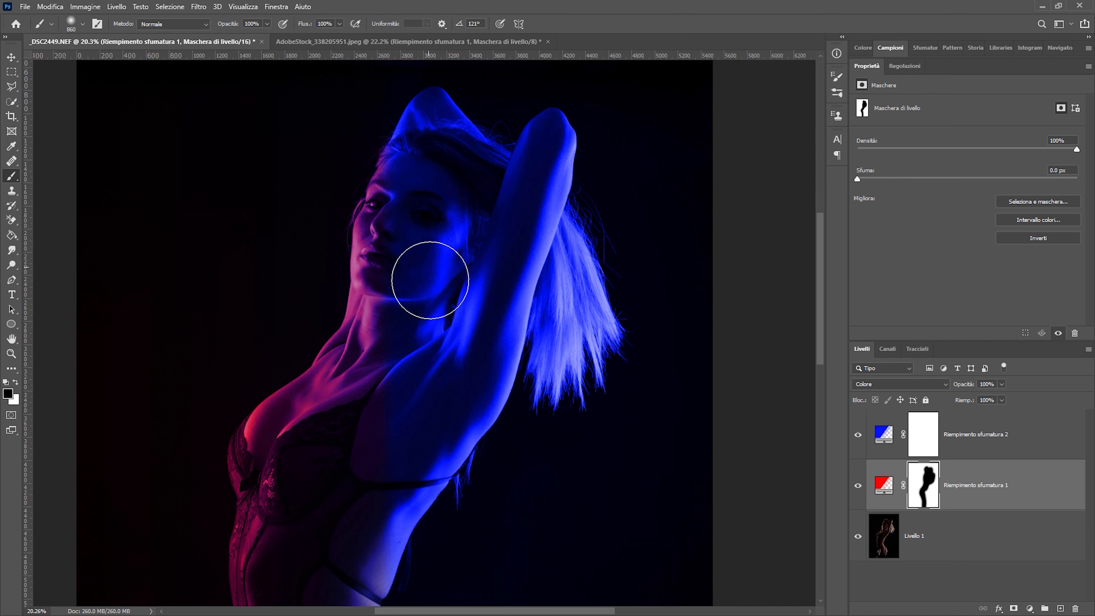
mouse_move(457, 152)
left_mouse_down()
mouse_move(393, 164)
mouse_move(409, 146)
mouse_move(391, 147)
mouse_move(359, 159)
mouse_move(436, 204)
left_mouse_up()
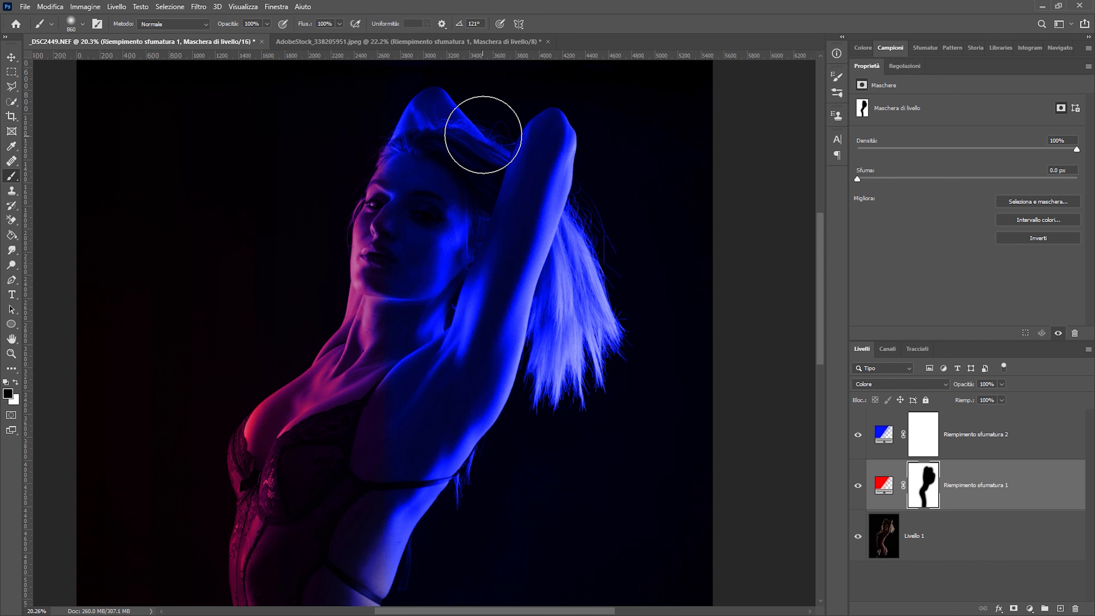
left_click_drag(516, 220, 480, 223)
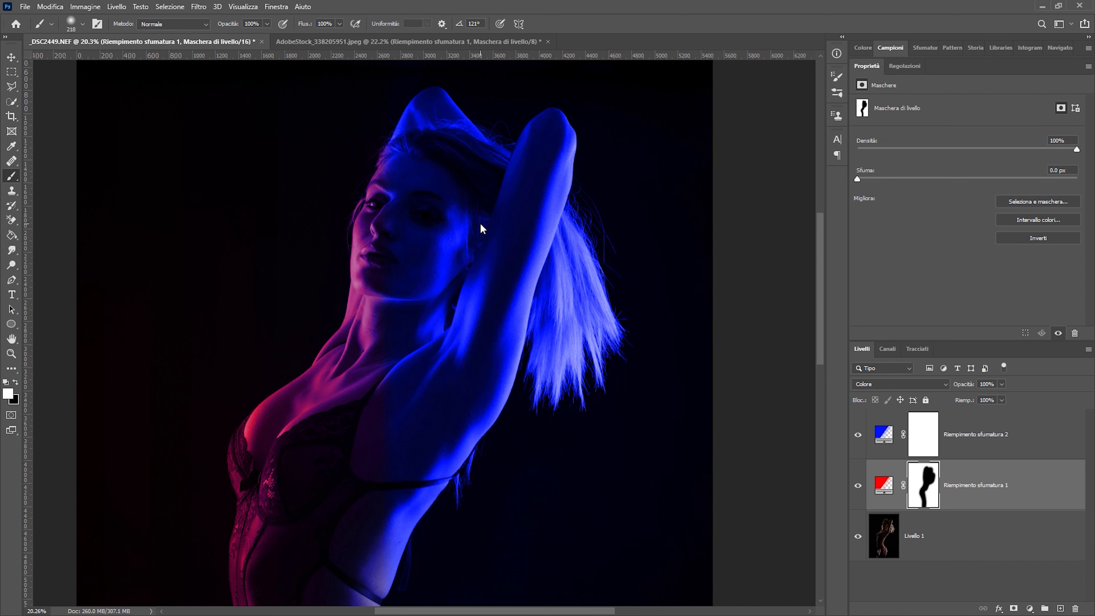
left_click_drag(545, 127, 527, 134)
Step: On the blue fill's mask, paint black over the neck, shoulder, chest and head top
left_click(932, 440)
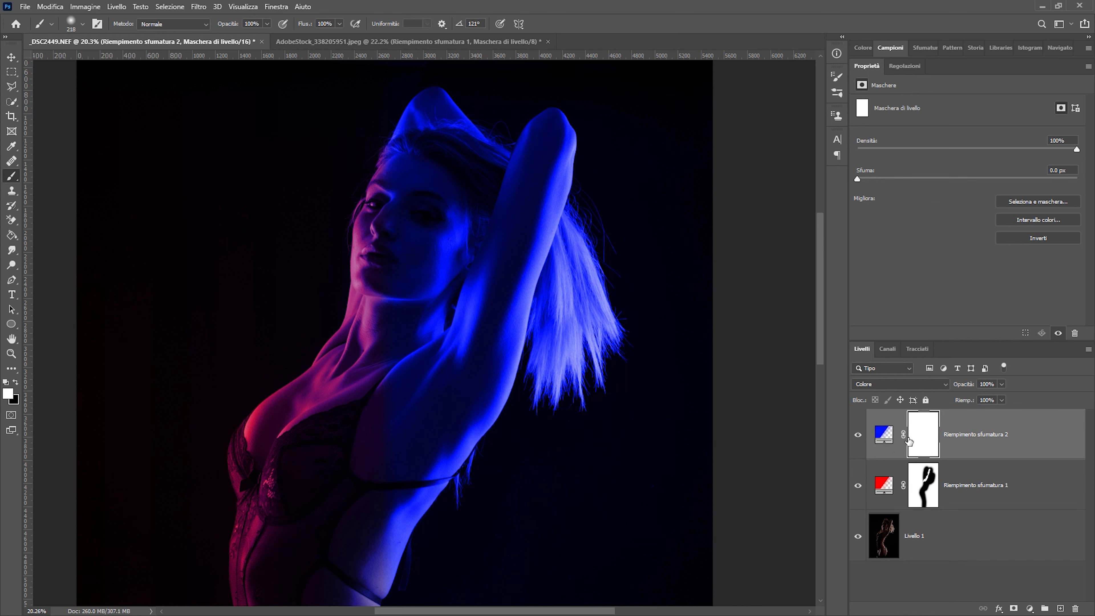
left_click_drag(482, 410, 500, 395)
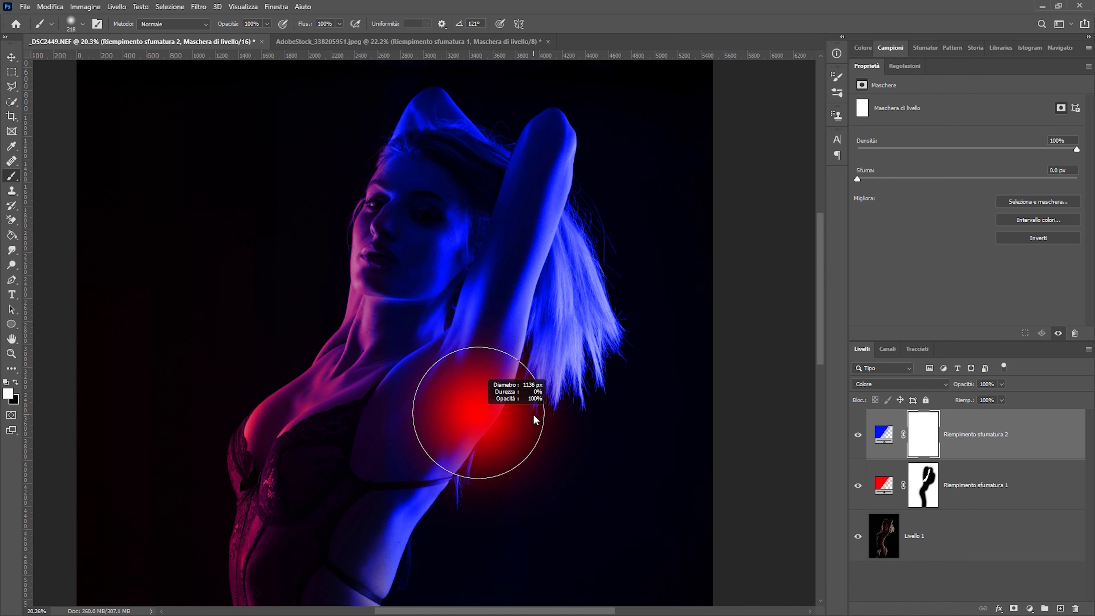
scroll(496, 289, "down", 3)
scroll(370, 317, "up", 1)
key("x")
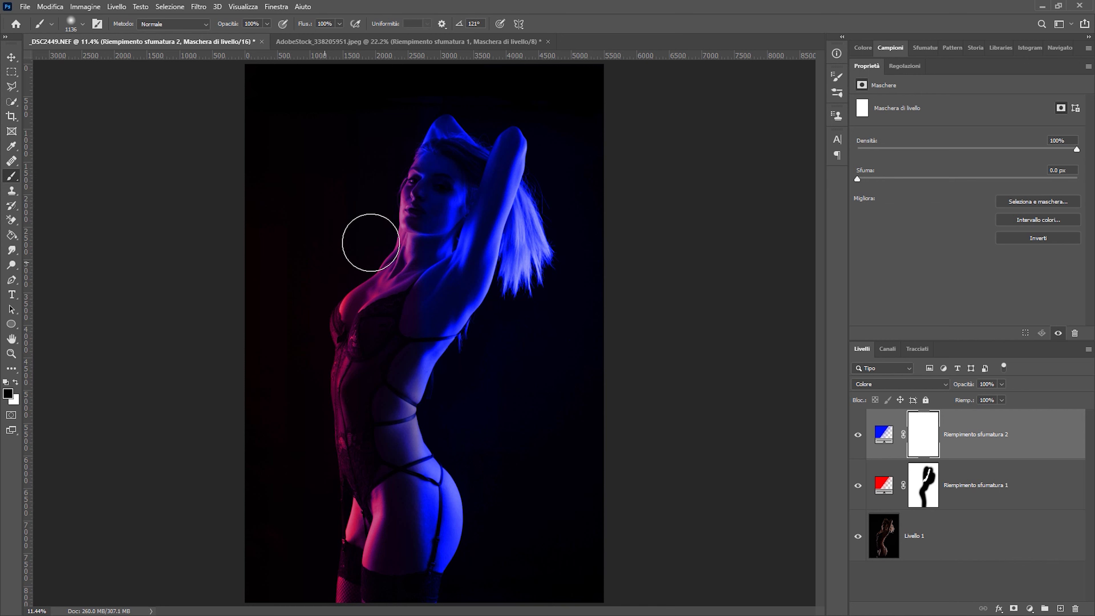
mouse_move(391, 189)
left_mouse_down()
mouse_move(347, 337)
mouse_move(364, 568)
mouse_move(406, 110)
left_mouse_up()
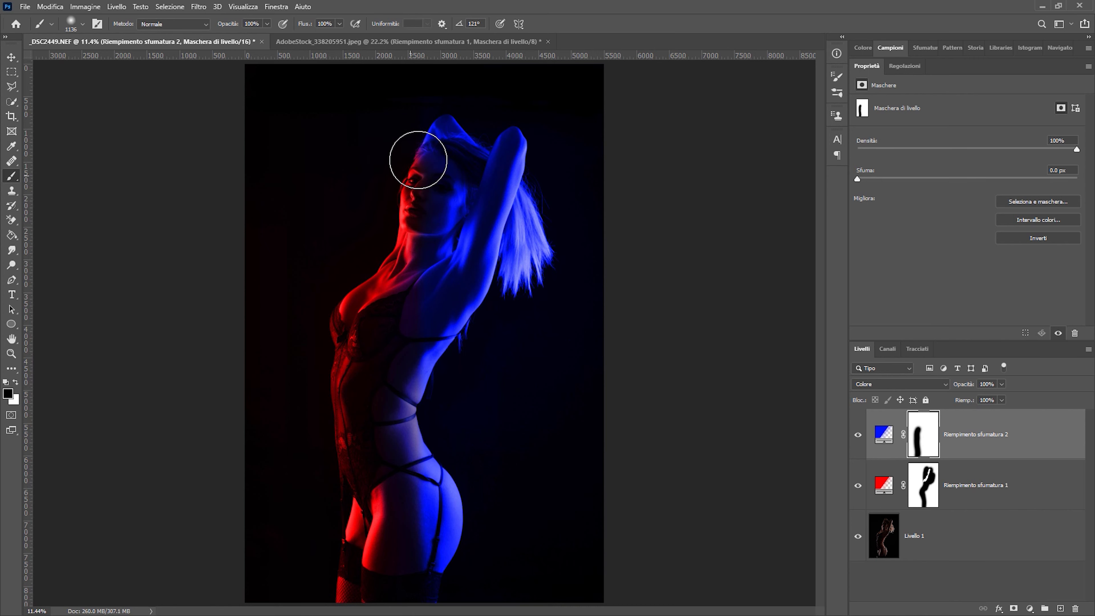
scroll(406, 110, "up", 3)
scroll(456, 119, "up", 3)
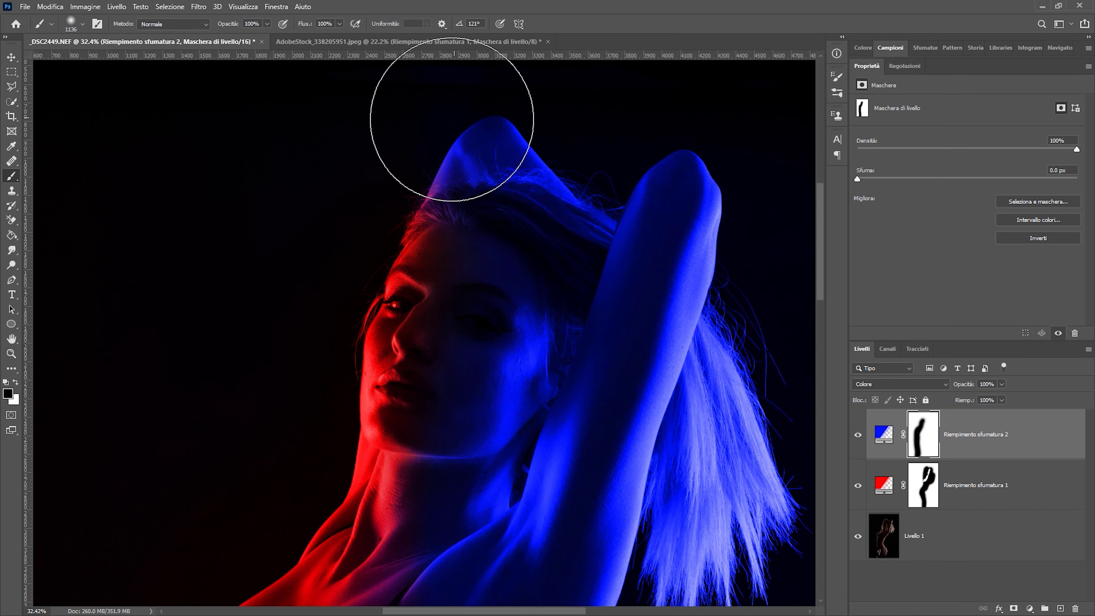
right_click(432, 171, "alt")
mouse_move(458, 114)
left_mouse_down()
mouse_move(334, 348)
mouse_move(391, 247)
left_mouse_up()
Step: Mask the blue out under the chest and in the armpit with a 451 px brush
scroll(391, 247, "down", 1)
scroll(391, 247, "down", 2)
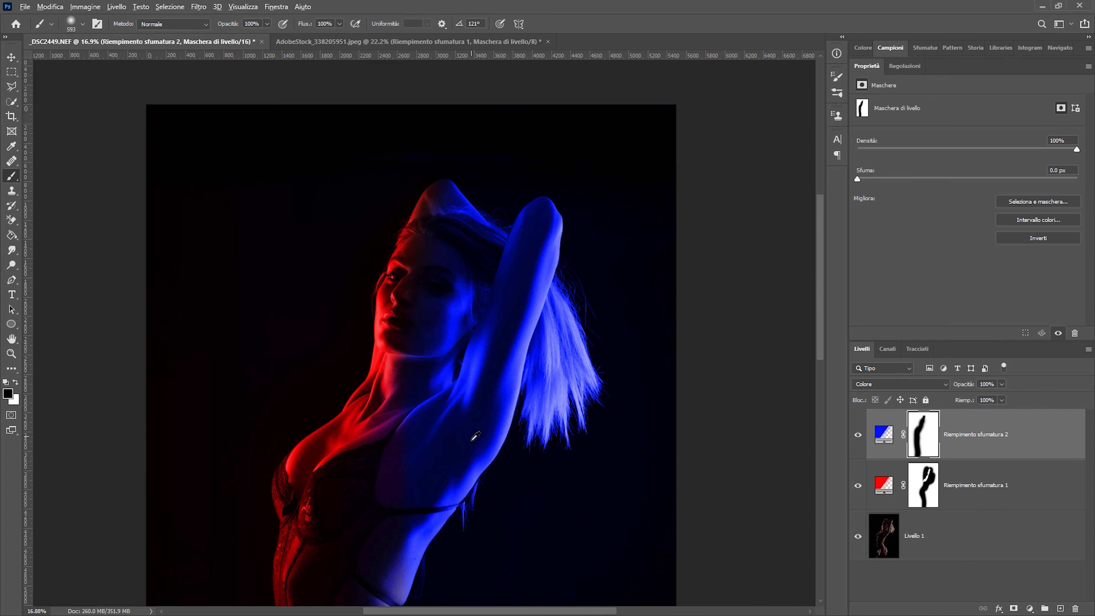
scroll(475, 436, "up", 1)
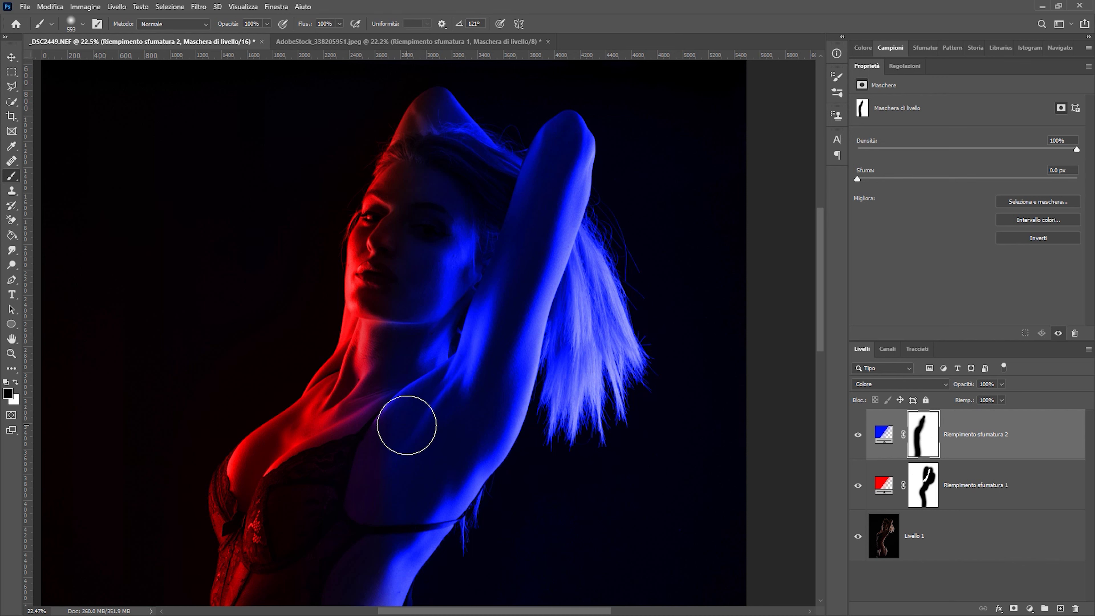
mouse_move(404, 424)
left_mouse_down()
mouse_move(374, 453)
mouse_move(365, 514)
left_mouse_up()
left_click_drag(358, 471, 362, 459)
left_click_drag(415, 424, 399, 440)
mouse_move(439, 396)
left_mouse_down()
mouse_move(411, 436)
mouse_move(440, 416)
mouse_move(476, 355)
mouse_move(519, 247)
mouse_move(548, 147)
mouse_move(511, 233)
mouse_move(540, 152)
left_mouse_up()
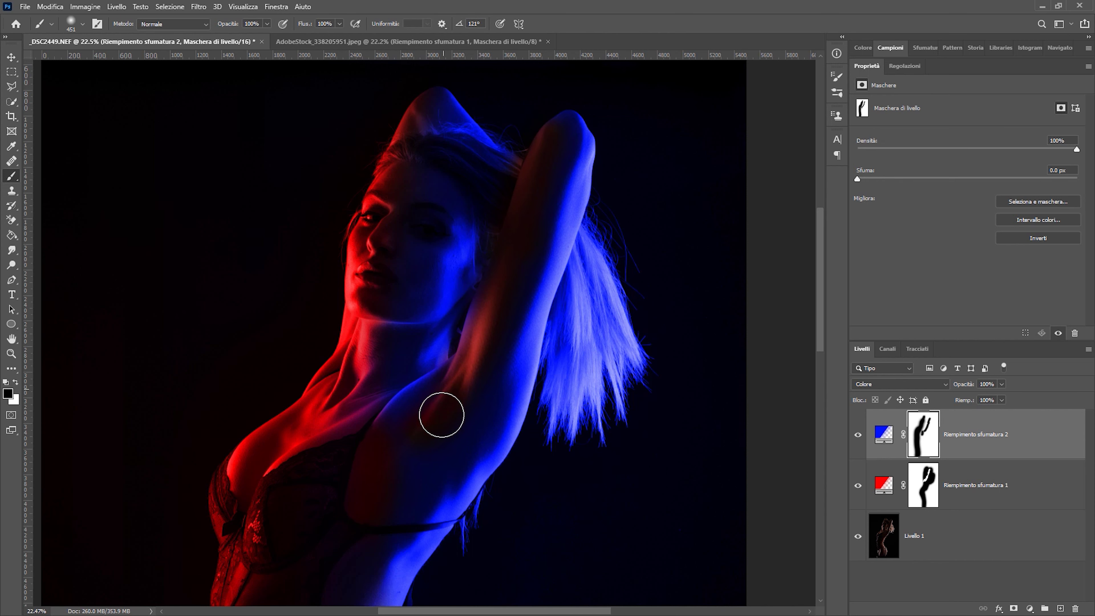
scroll(397, 256, "down", 3)
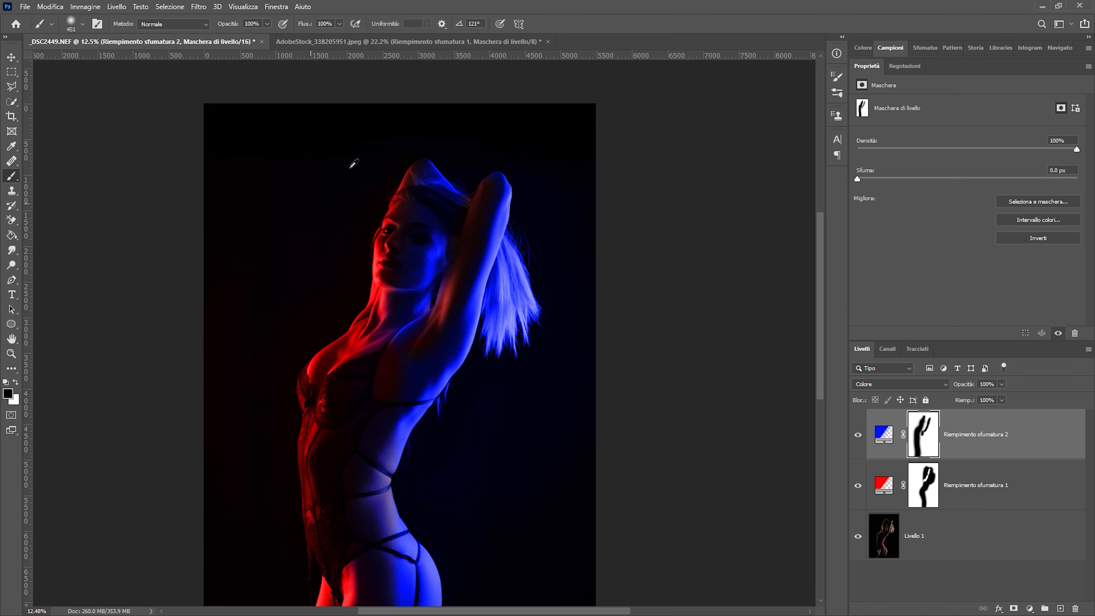
Step: Paint black over the underarm and chest so they turn from blue to red
scroll(353, 163, "up", 3)
scroll(450, 147, "up", 2)
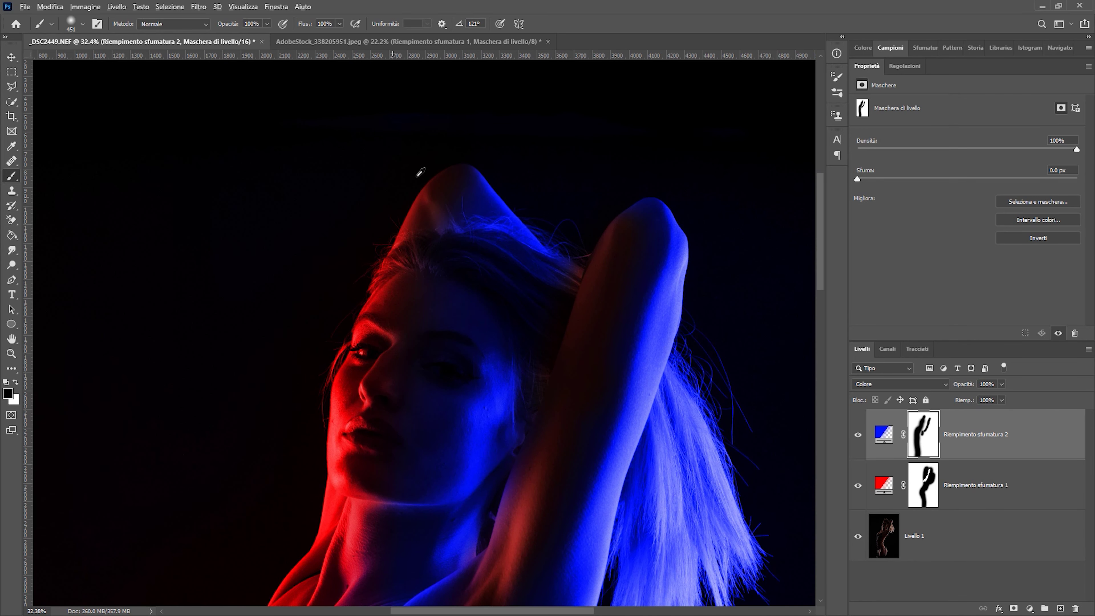
scroll(465, 144, "down", 3)
scroll(464, 143, "down", 1)
scroll(421, 384, "up", 4)
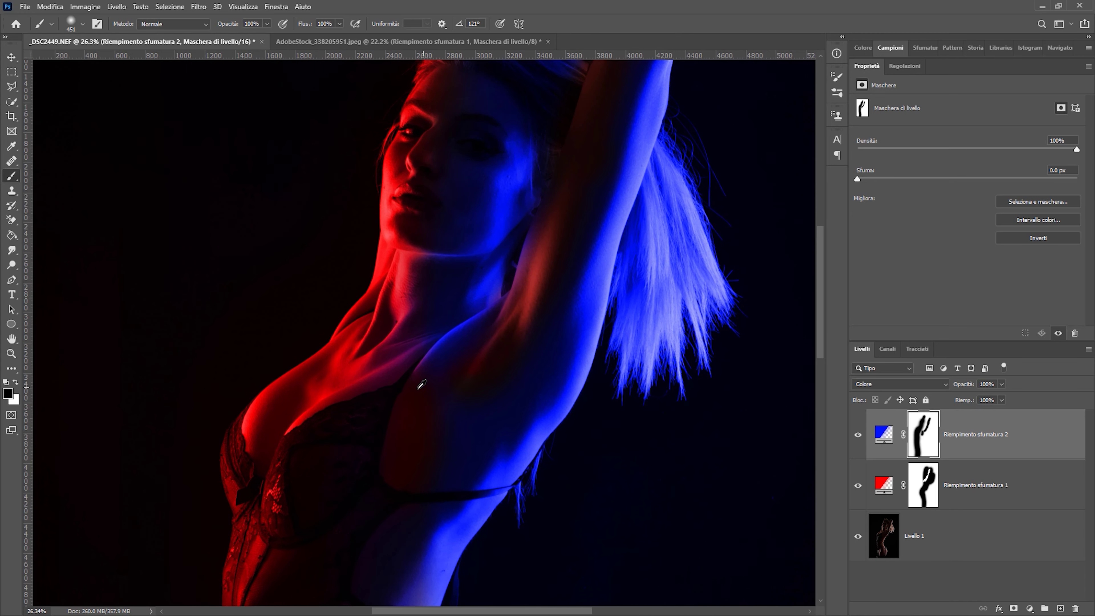
mouse_move(450, 371)
left_mouse_down()
mouse_move(425, 372)
mouse_move(501, 320)
mouse_move(509, 330)
left_mouse_up()
scroll(354, 236, "down", 3)
scroll(354, 242, "down", 1)
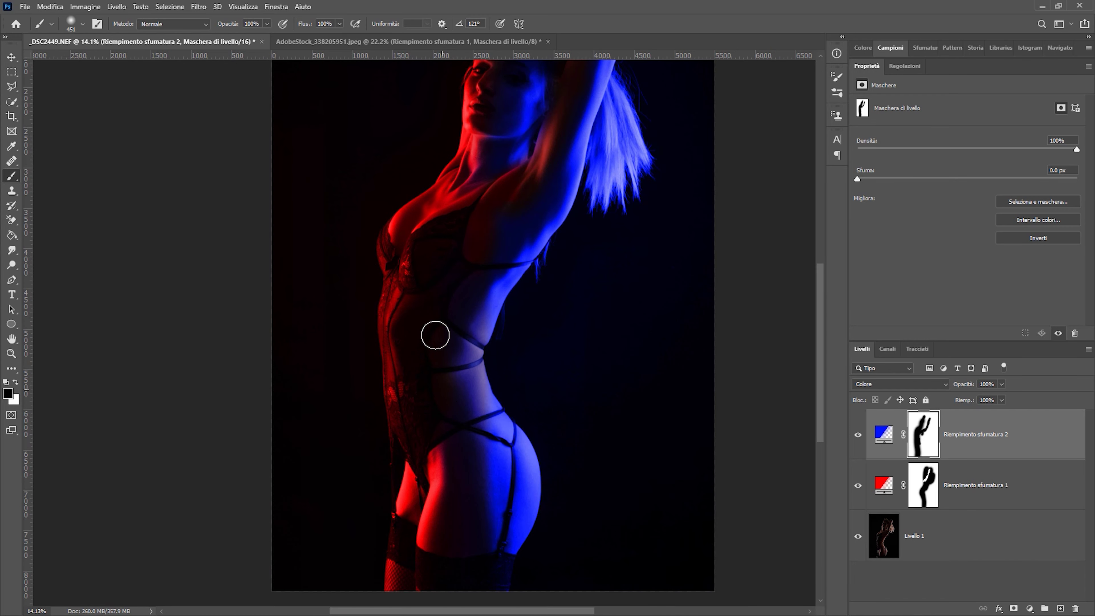
scroll(470, 460, "down", 2)
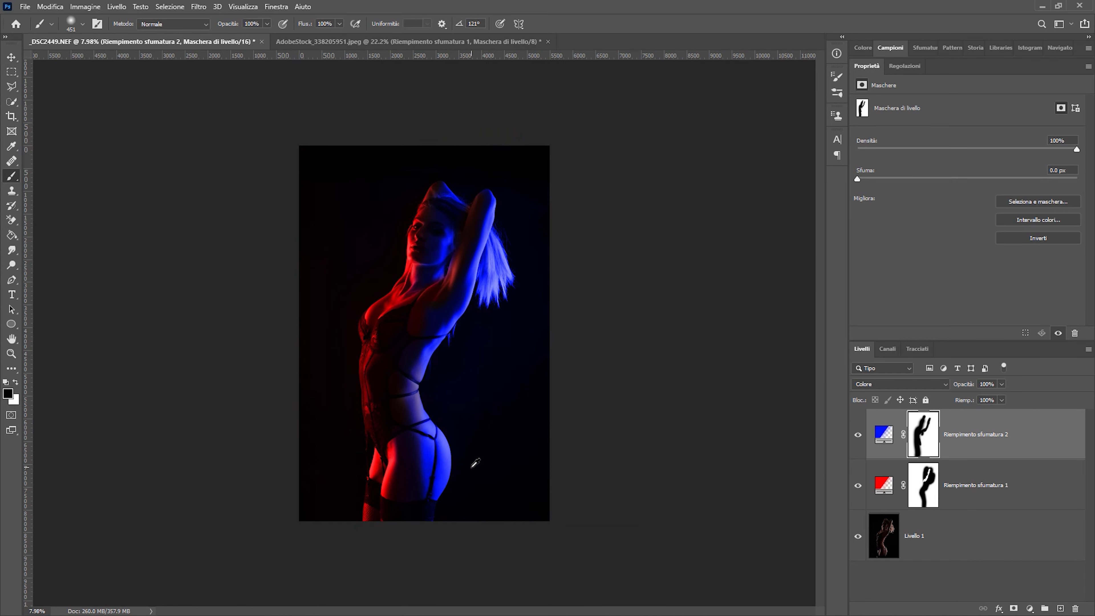
scroll(432, 453, "up", 2)
scroll(368, 444, "up", 2)
Step: With a 125 px brush, remove the blue tint from the neck and the top of the raised arm
key("x")
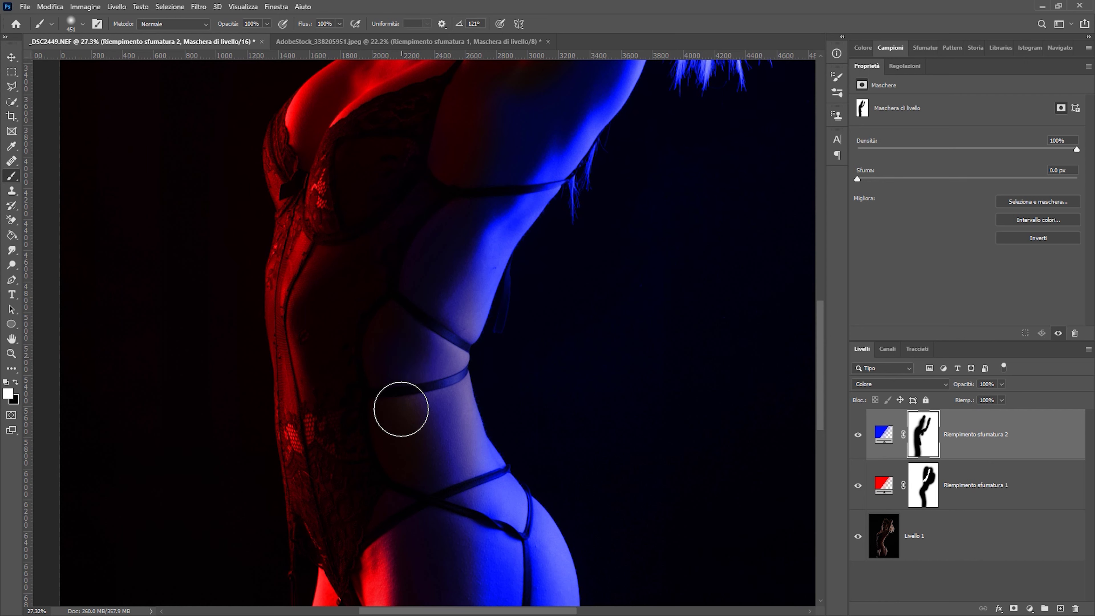
key("x")
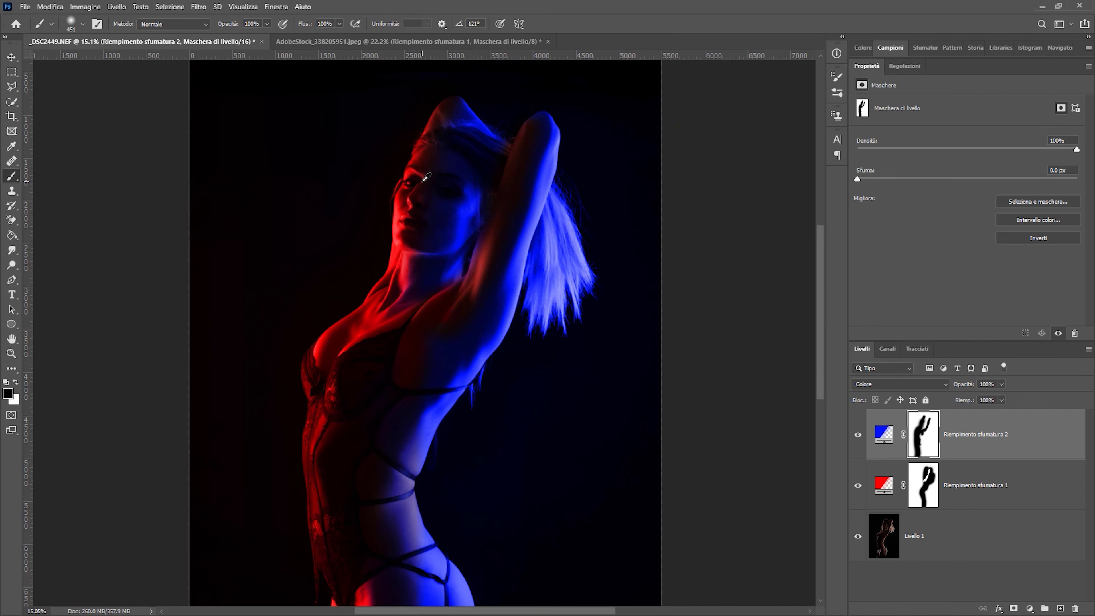
scroll(380, 470, "down", 3)
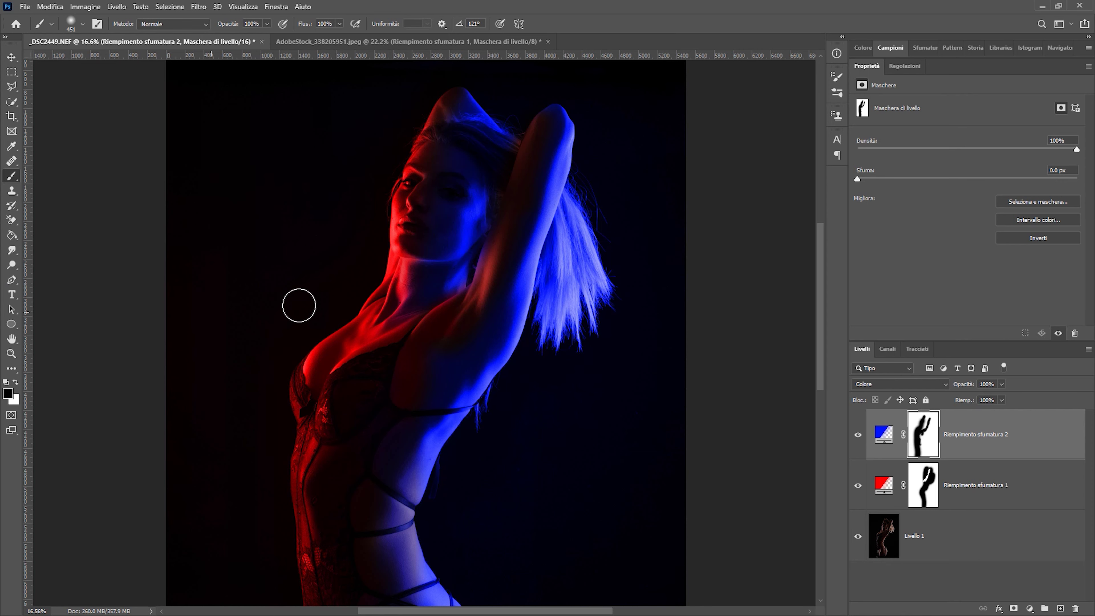
scroll(452, 289, "up", 5)
left_click_drag(467, 281, 474, 293)
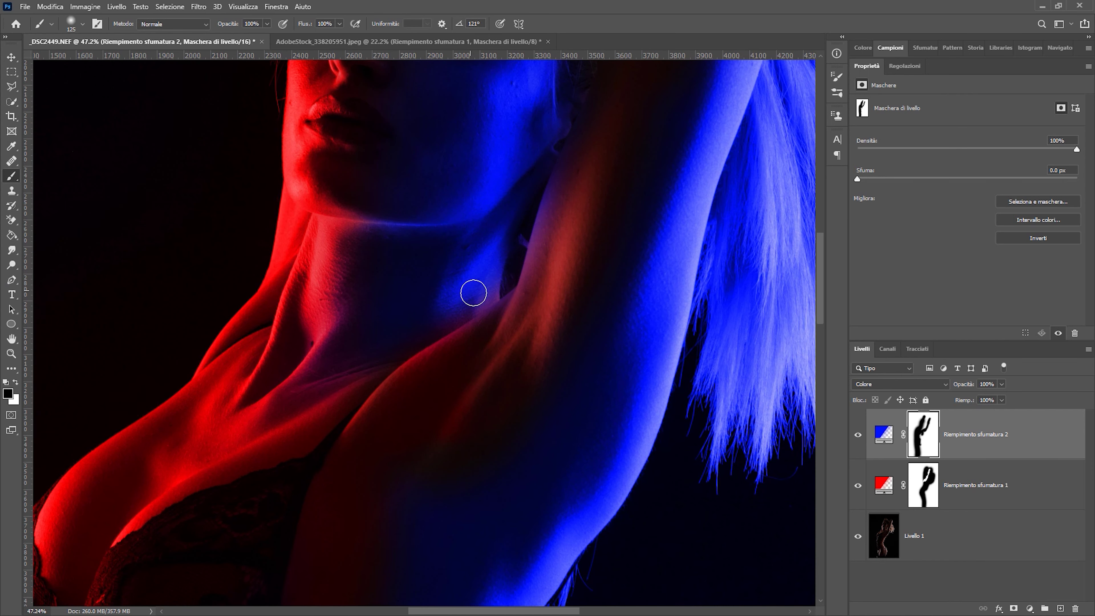
key("x")
key("x")
left_click_drag(301, 362, 358, 249)
key("x")
key("x")
left_click_drag(411, 382, 497, 323)
scroll(501, 384, "down", 5)
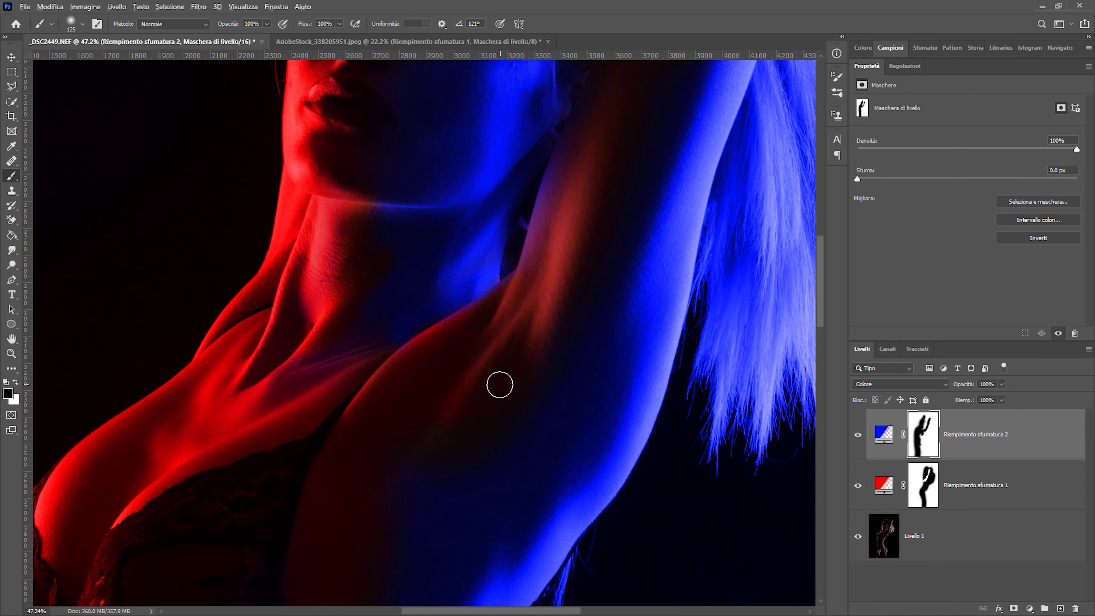
scroll(625, 143, "up", 5)
left_click_drag(635, 131, 619, 160)
scroll(480, 317, "down", 5)
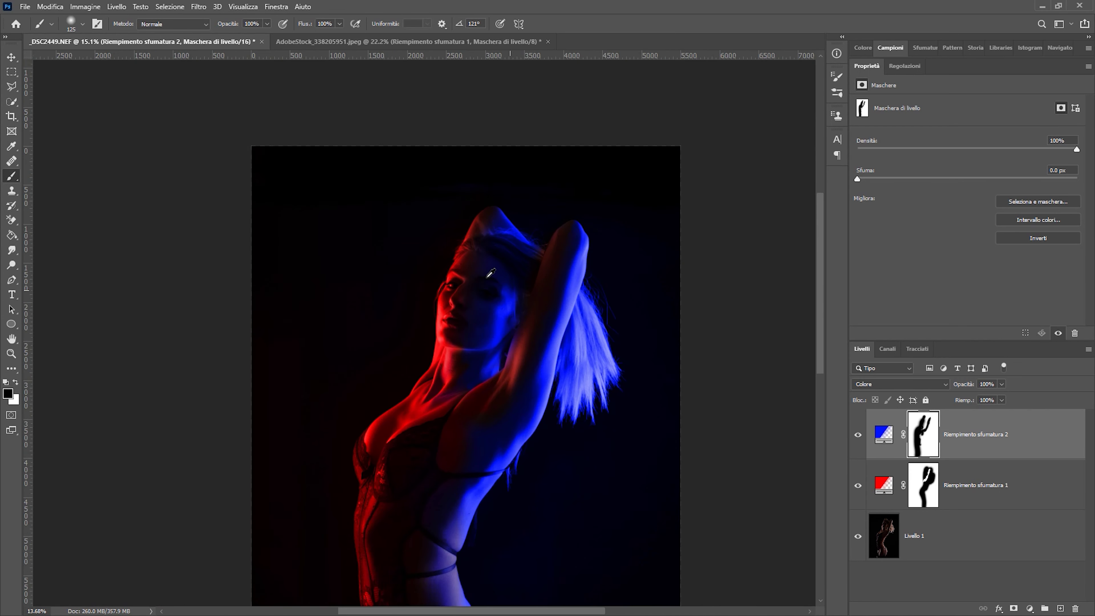
Step: Target the Riempimento sfumatura 1 mask, zoom in and enlarge the brush to 400
left_click(926, 496)
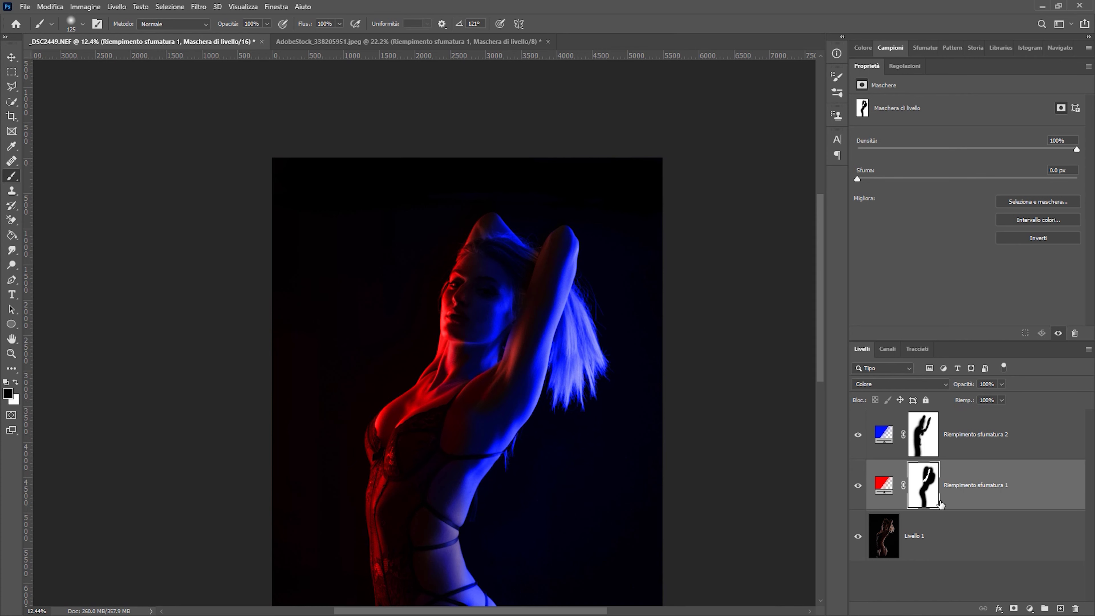
scroll(522, 342, "up", 2)
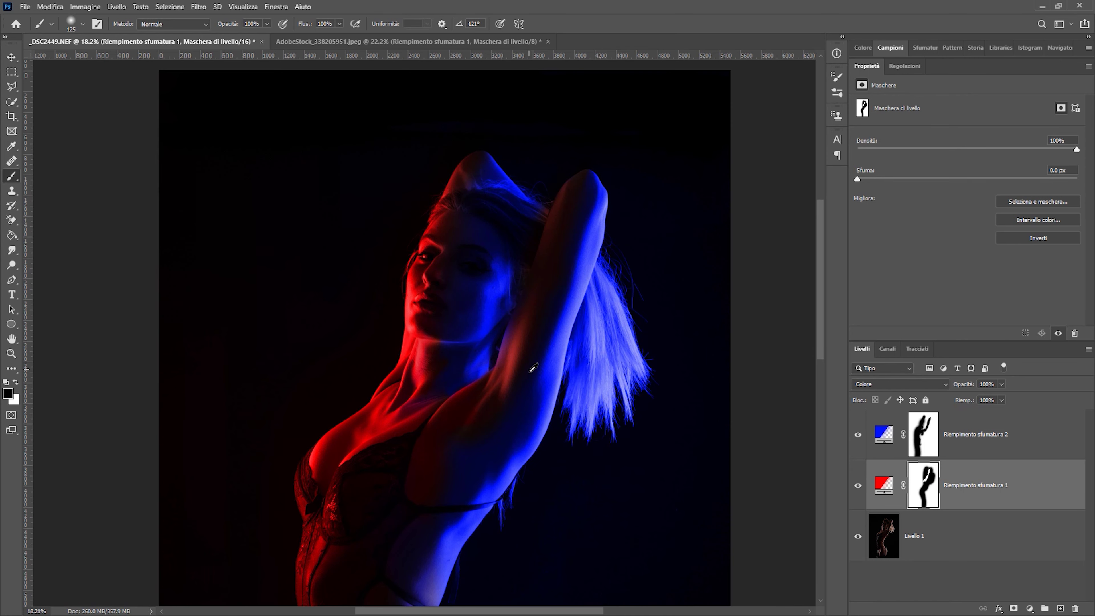
scroll(442, 509, "up", 3)
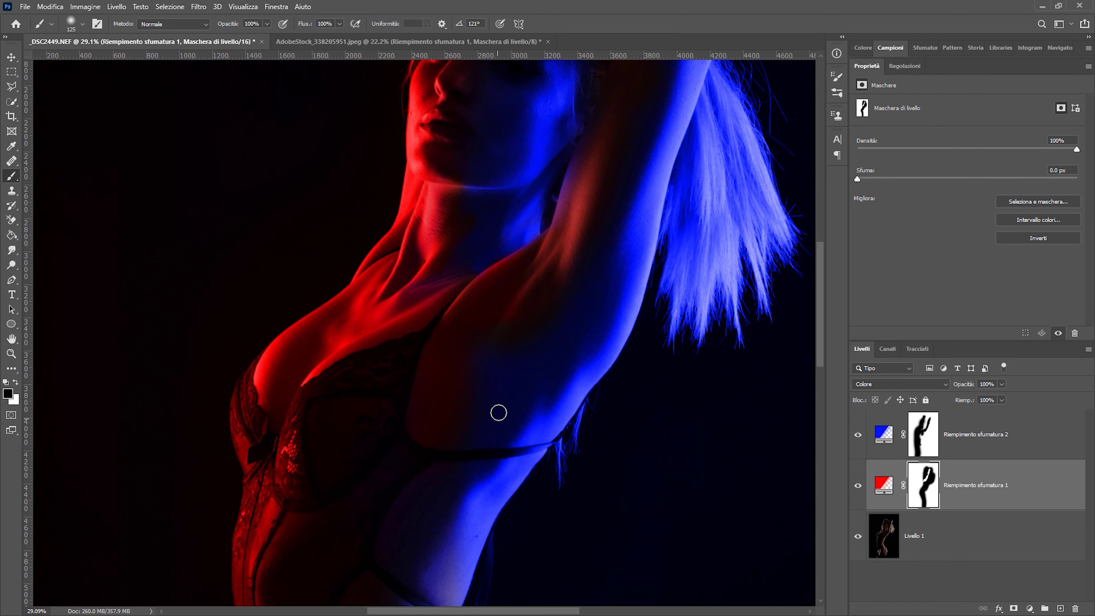
left_click_drag(487, 403, 489, 342)
key("x")
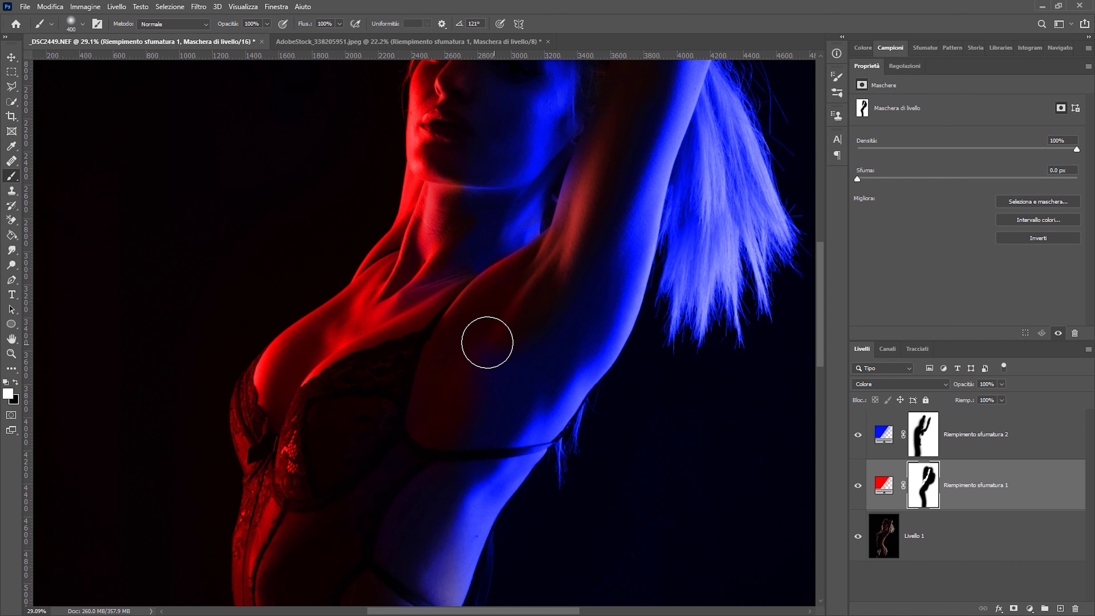
left_click(923, 434)
key("x")
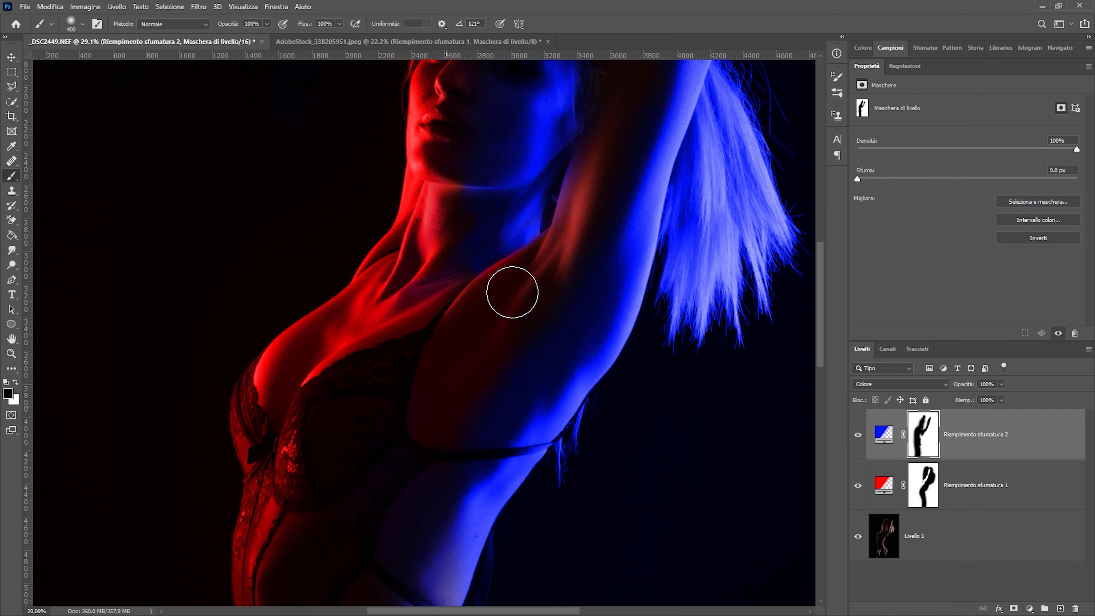
left_click(923, 485)
Step: Paint the Riempimento sfumatura 1 mask along the waist edge with a 750 brush
scroll(447, 403, "down", 2)
scroll(447, 403, "down", 2)
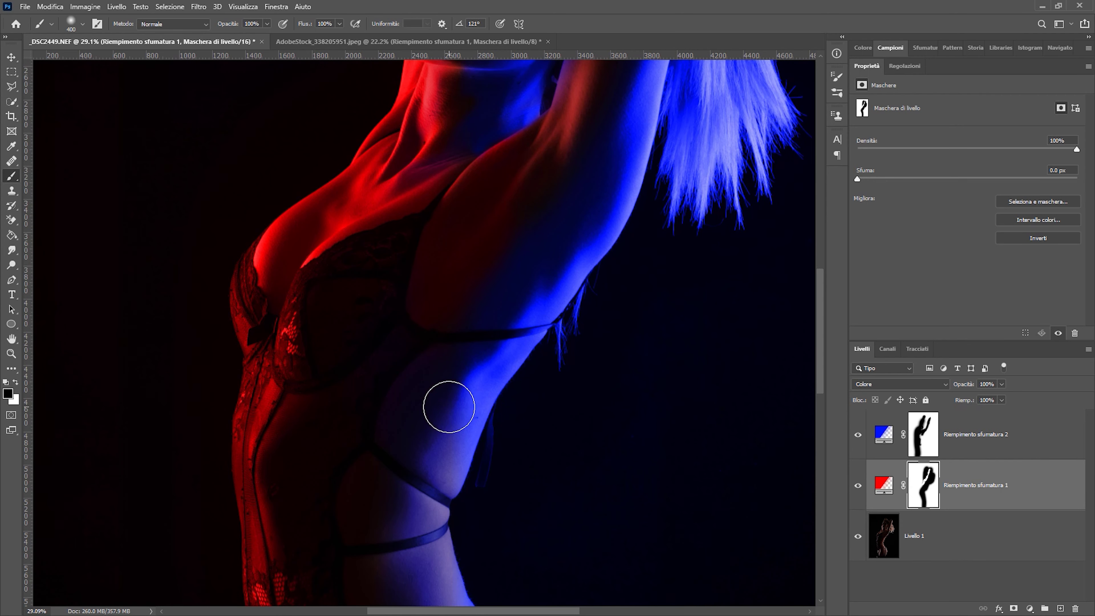
scroll(419, 397, "down", 1)
scroll(418, 397, "down", 1)
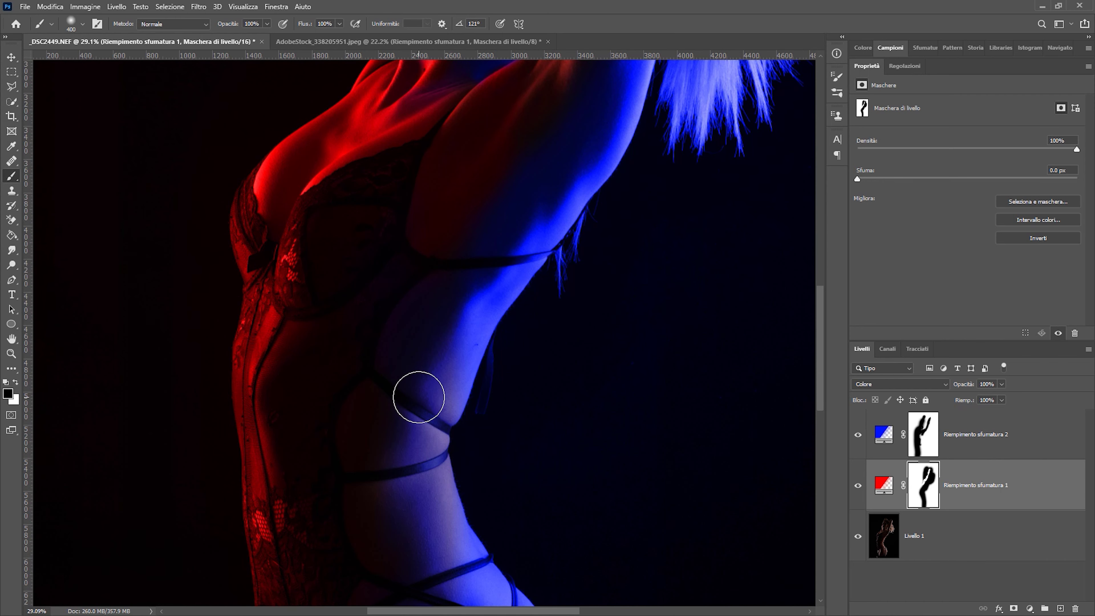
left_click_drag(503, 427, 517, 427)
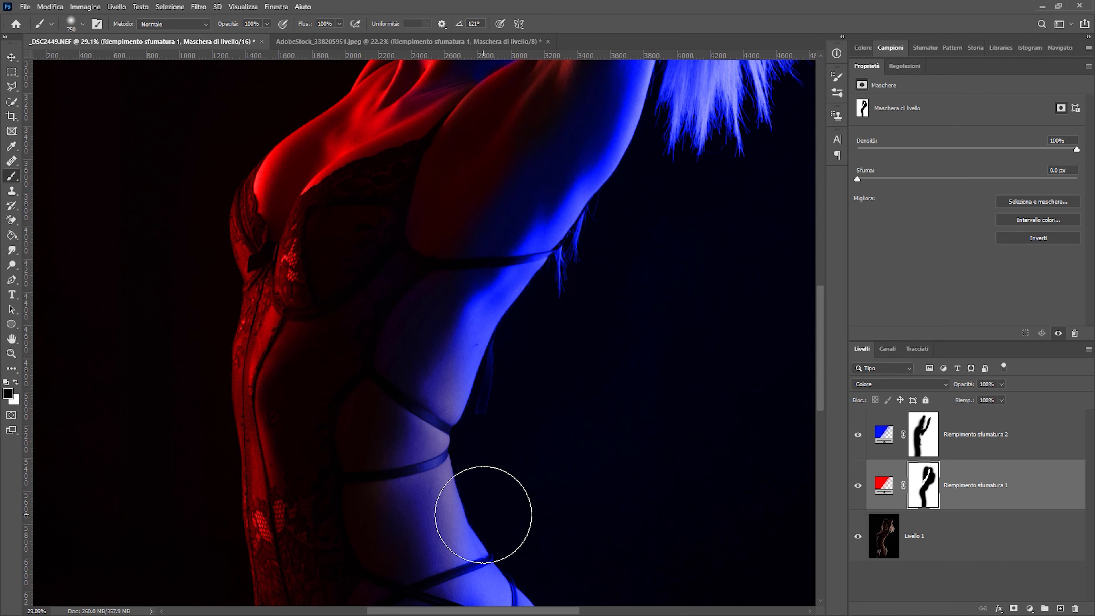
left_click(470, 403)
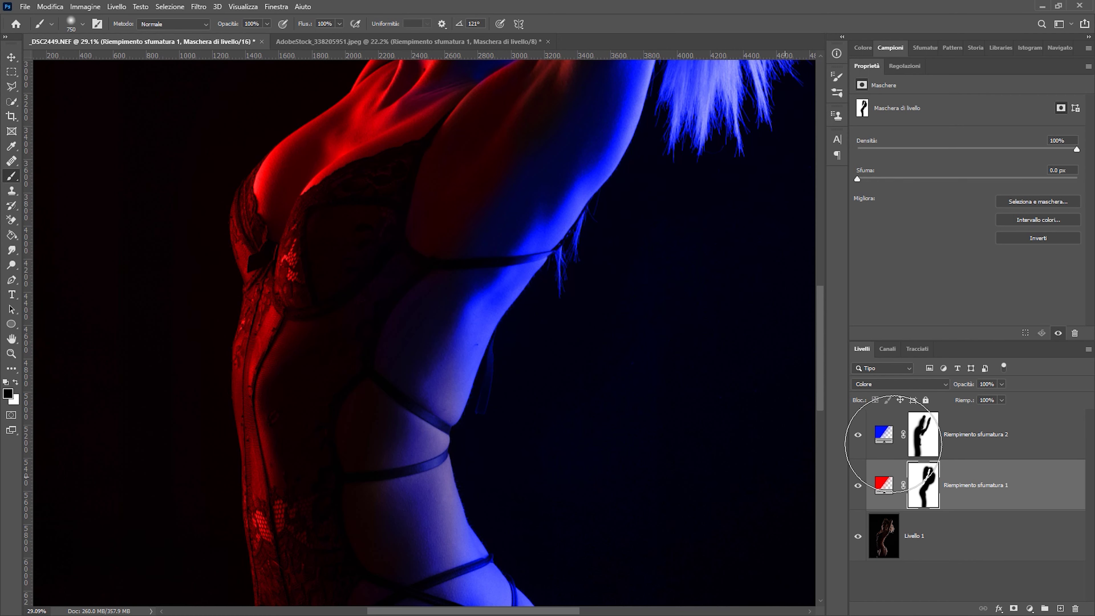
Step: Target the Riempimento sfumatura 2 mask with white as paint colour and inspect the figure
left_click(923, 434)
key("x")
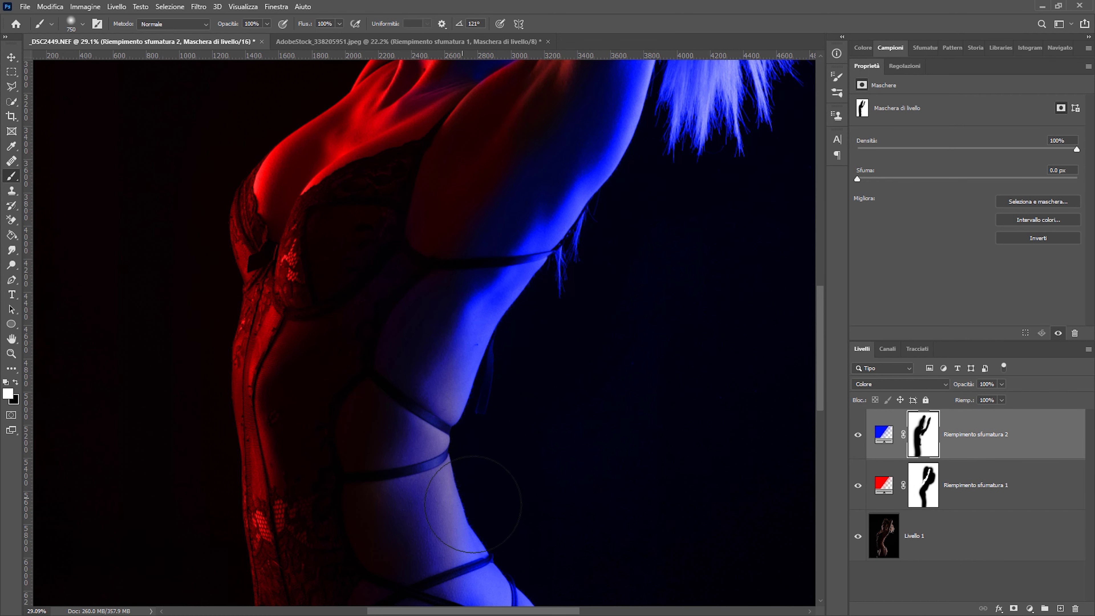
scroll(529, 396, "down", 2)
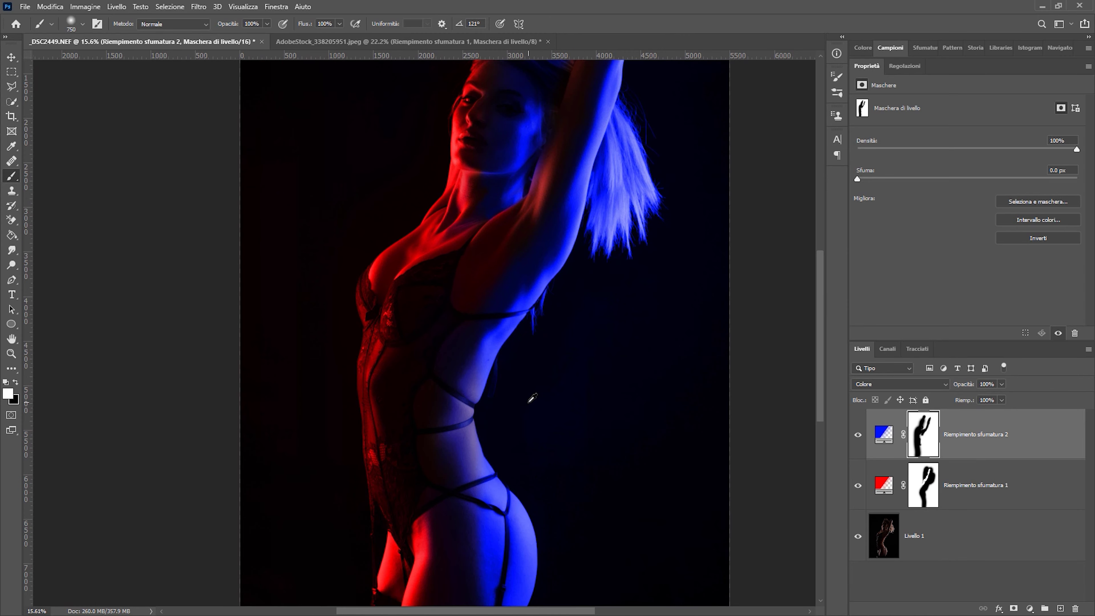
scroll(529, 396, "down", 3)
scroll(412, 154, "up", 1)
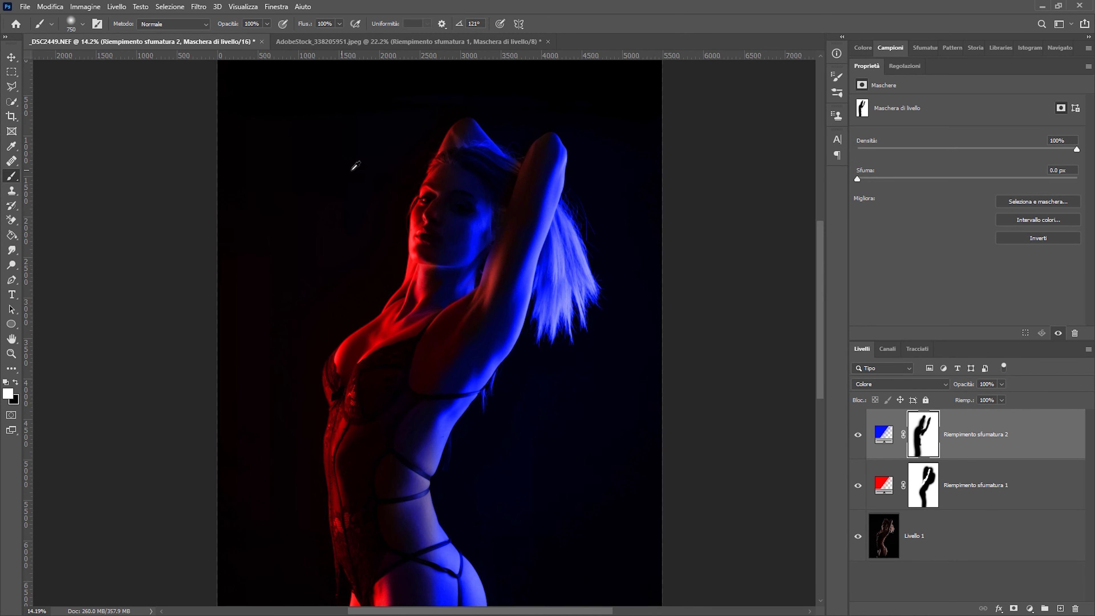
scroll(420, 146, "up", 1)
scroll(423, 177, "up", 1)
scroll(471, 232, "up", 1)
scroll(471, 232, "down", 2)
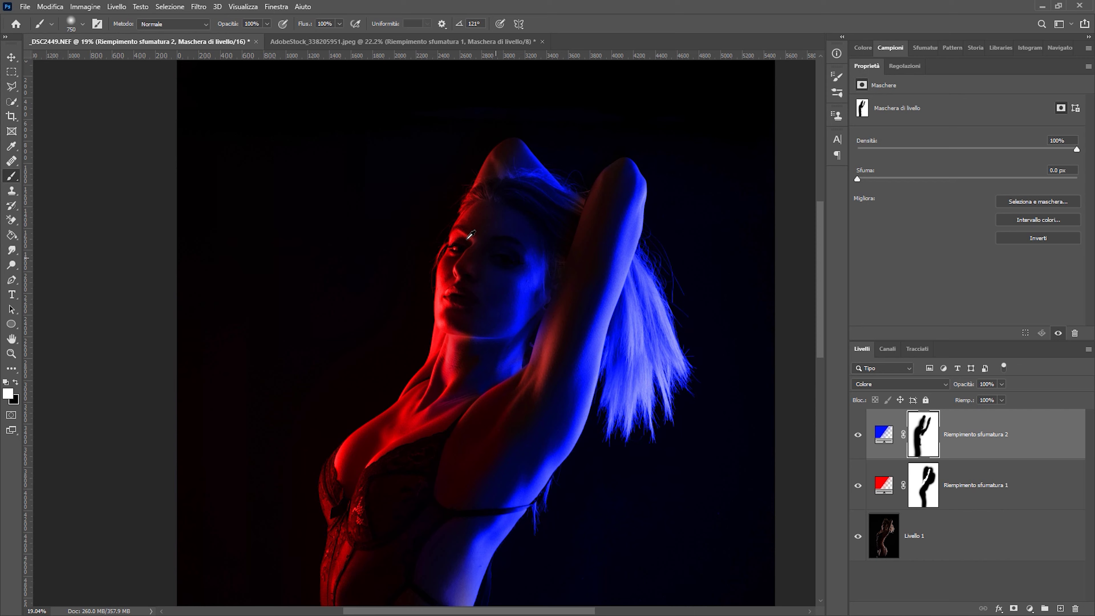
scroll(471, 233, "down", 2)
scroll(471, 233, "down", 1)
scroll(409, 233, "up", 1)
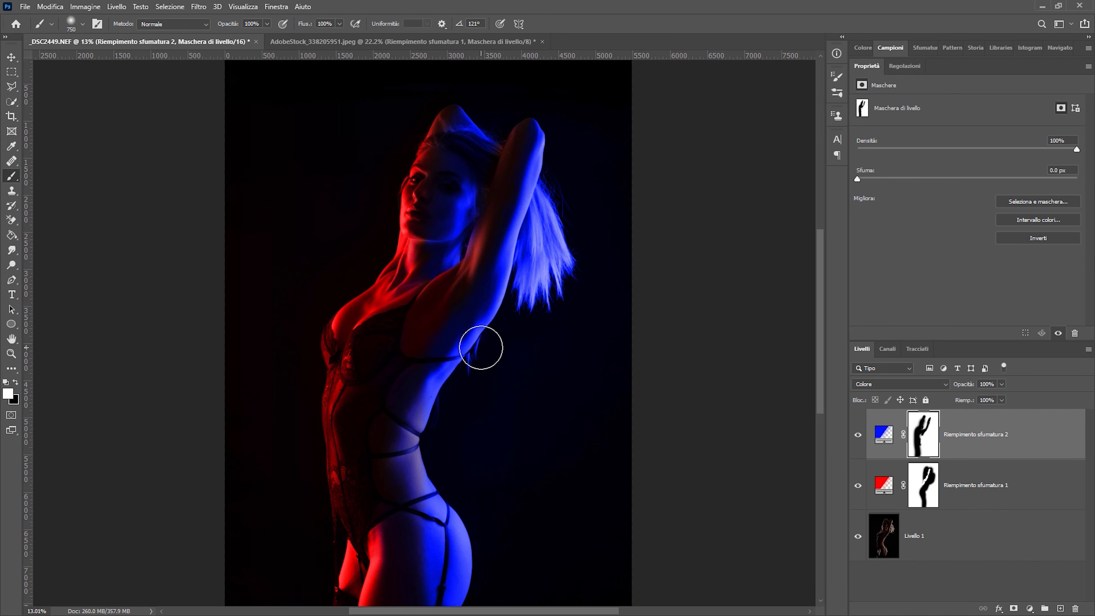
Step: Raise the Riempimento sfumatura 2 blue light opacity to 100%
left_click(1034, 478)
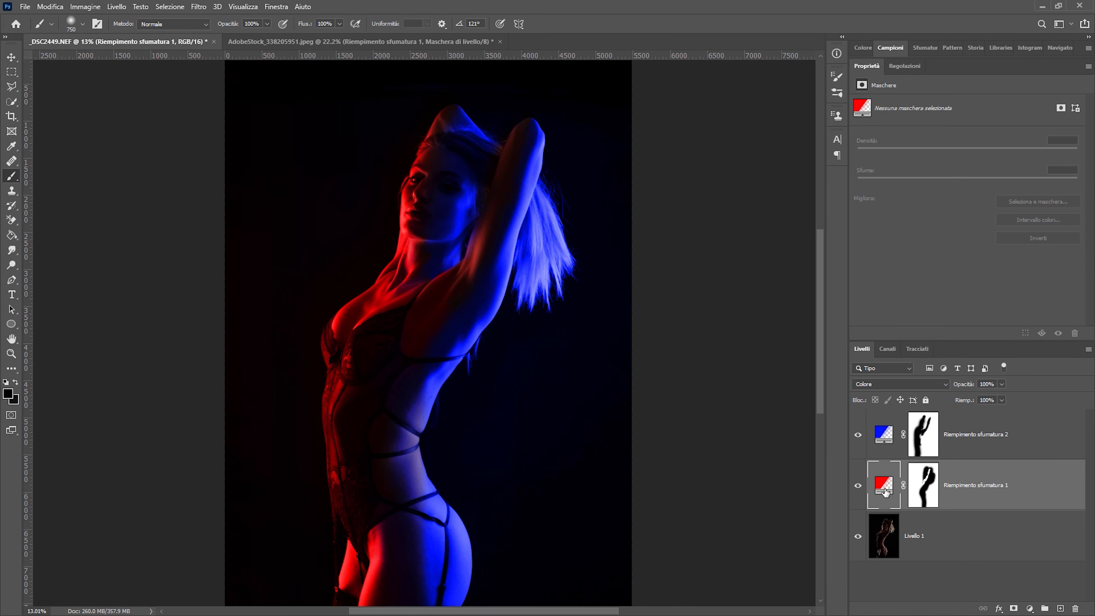
left_click(1001, 382)
key("alt+bracketright")
left_click(1001, 384)
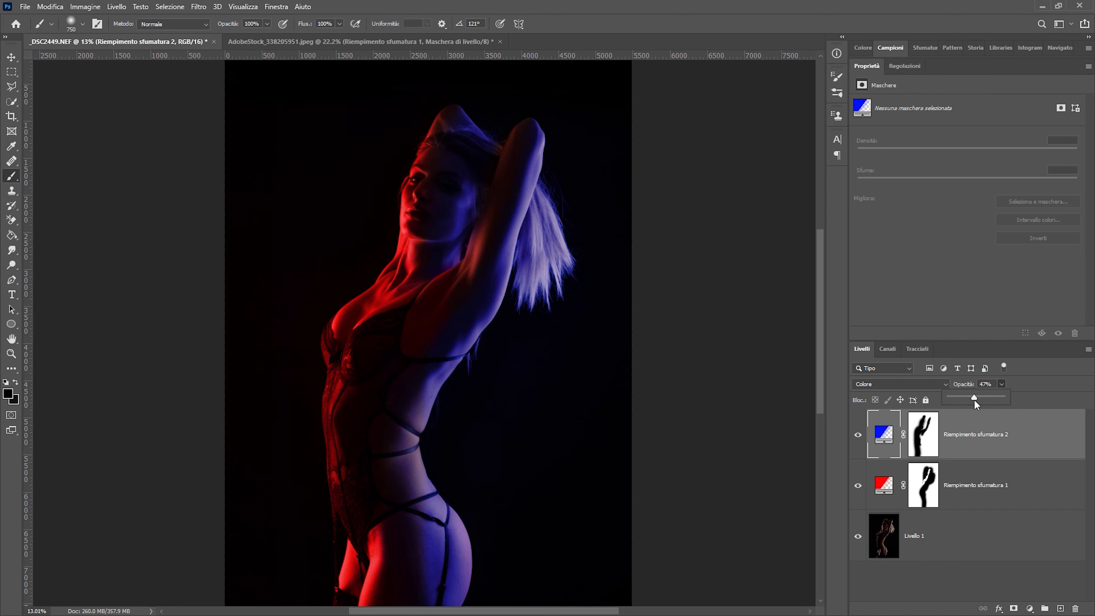
left_click_drag(984, 402, 1005, 402)
Step: With the Move tool, reopen the Riempimento sfumatura 1 gradient fill settings
left_click(989, 489)
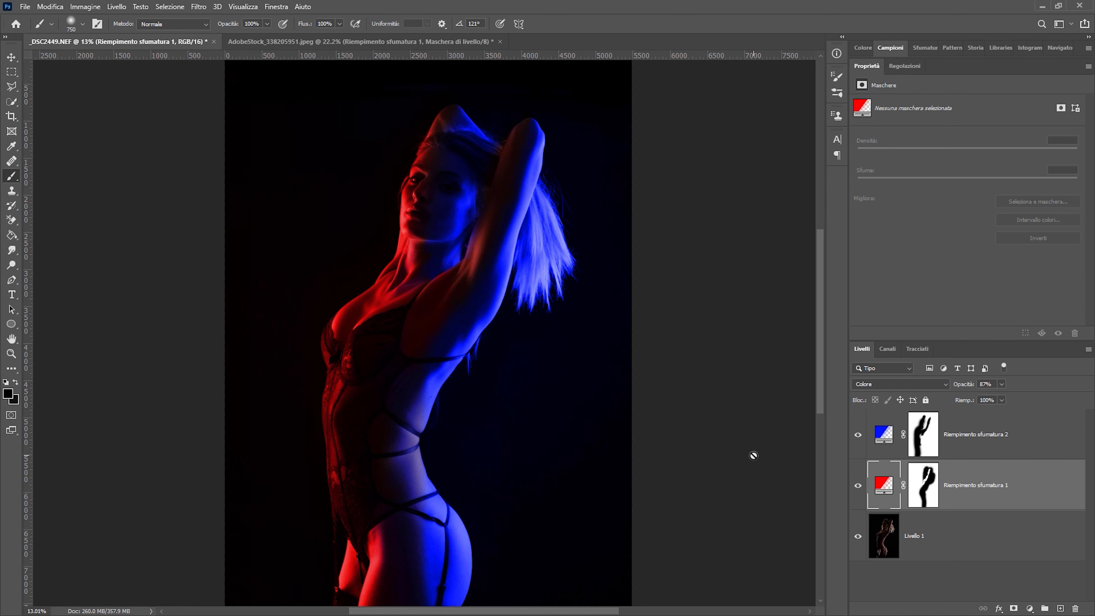
scroll(491, 425, "down", 3)
scroll(492, 425, "up", 1)
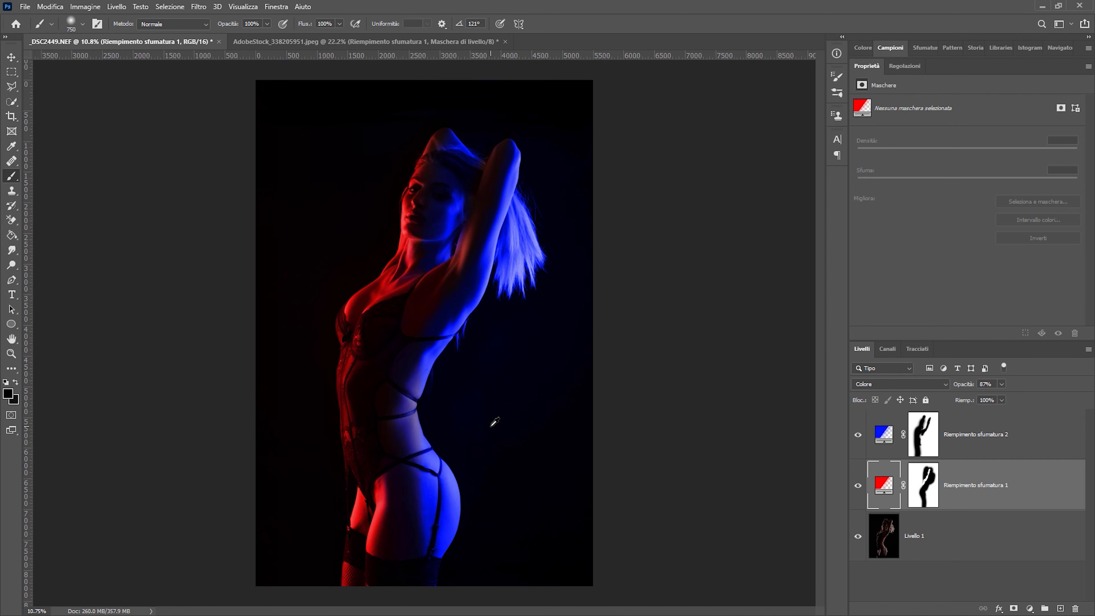
scroll(491, 425, "up", 1)
scroll(600, 425, "down", 1)
left_click(13, 58)
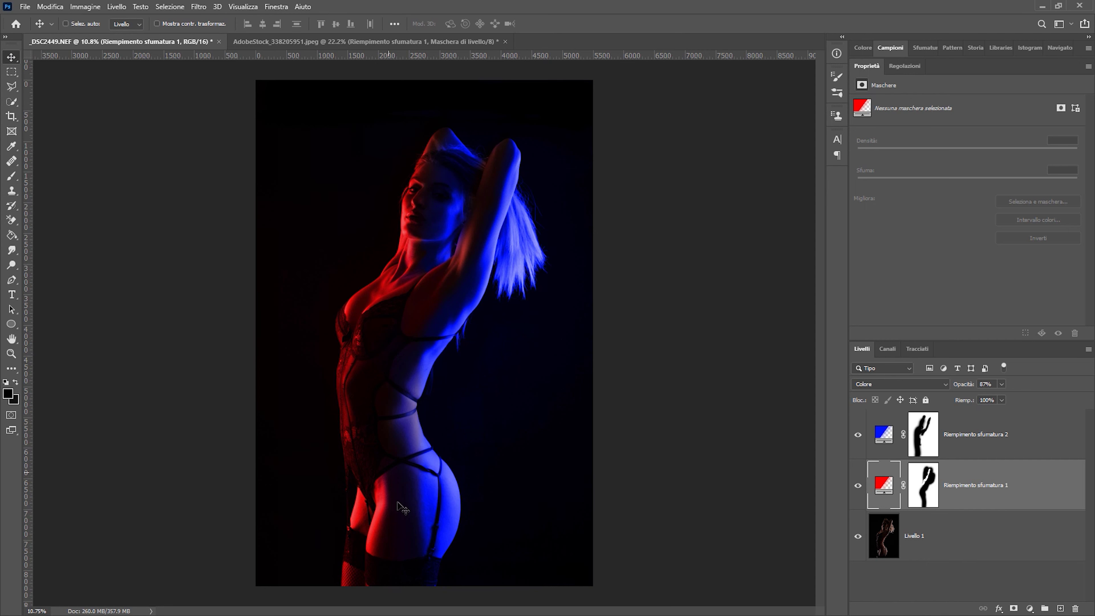
double_click(886, 486)
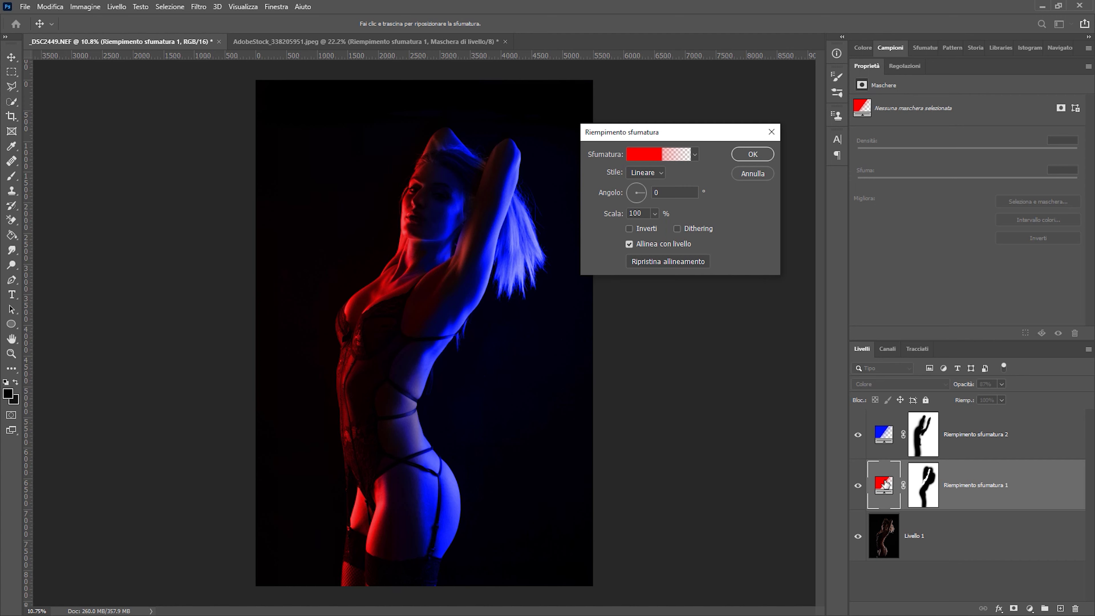
Step: Recolour both gradient stops from red to green #2aff00 and confirm both dialogs
left_click(659, 156)
left_click(639, 326)
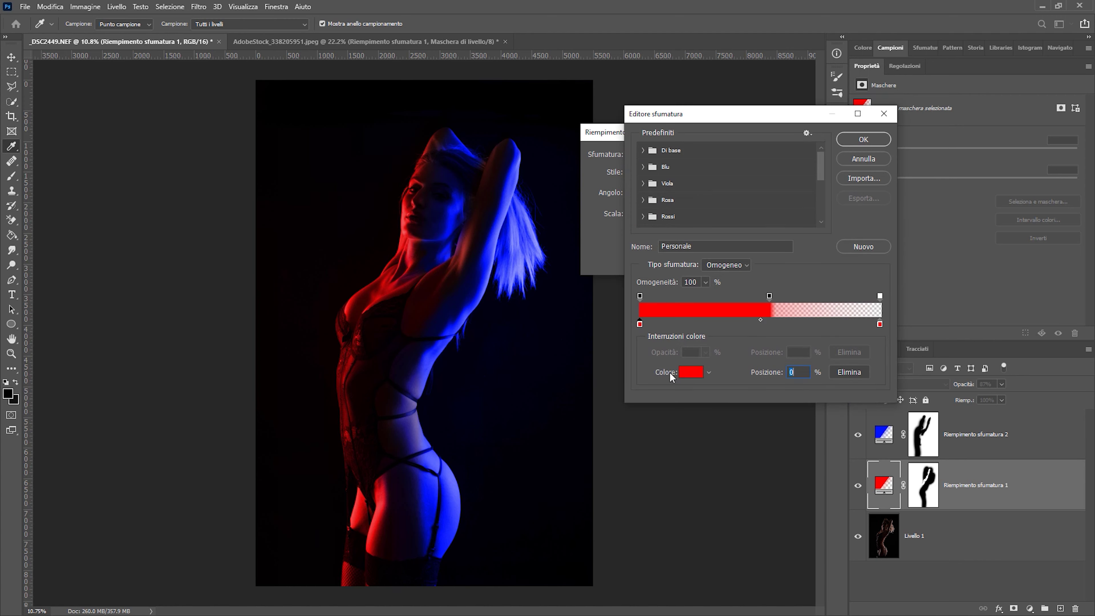
left_click(691, 372)
left_click_drag(787, 179, 787, 216)
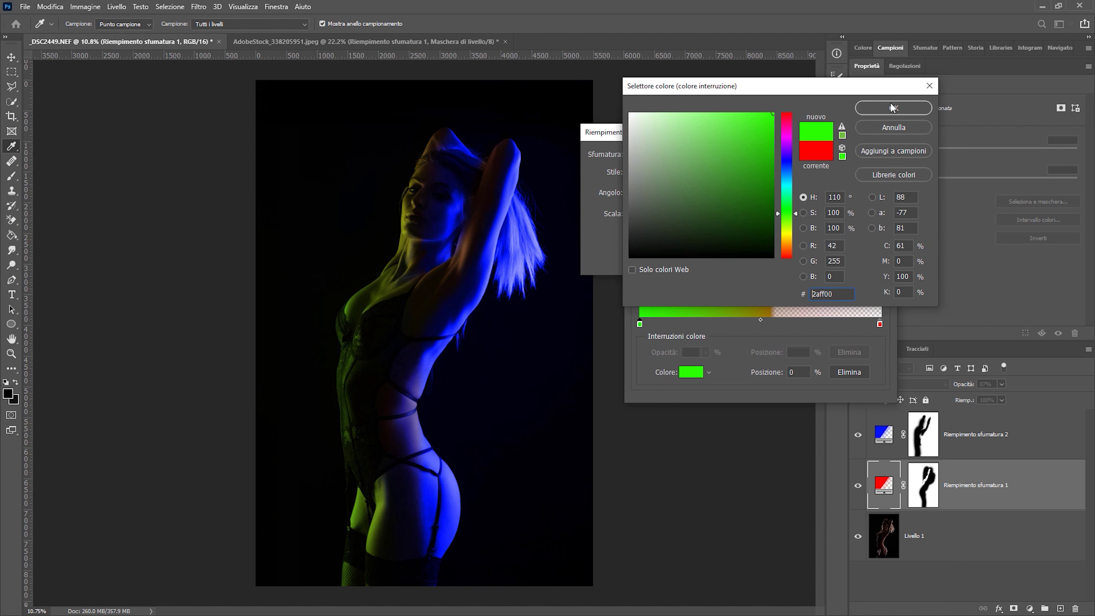
double_click(820, 298)
key("Return")
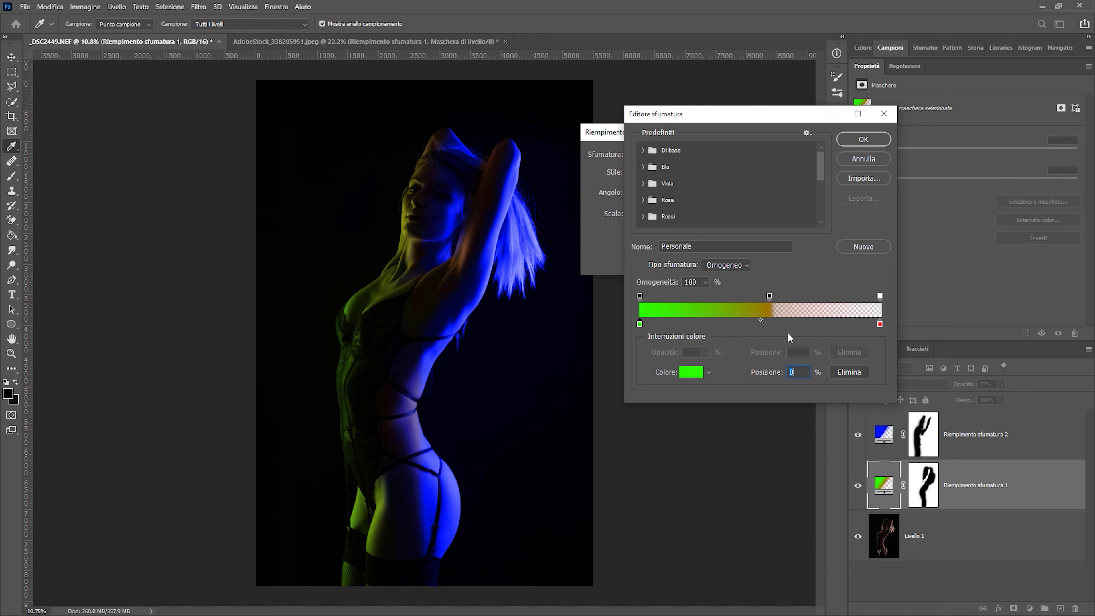
left_click(880, 324)
left_click(691, 372)
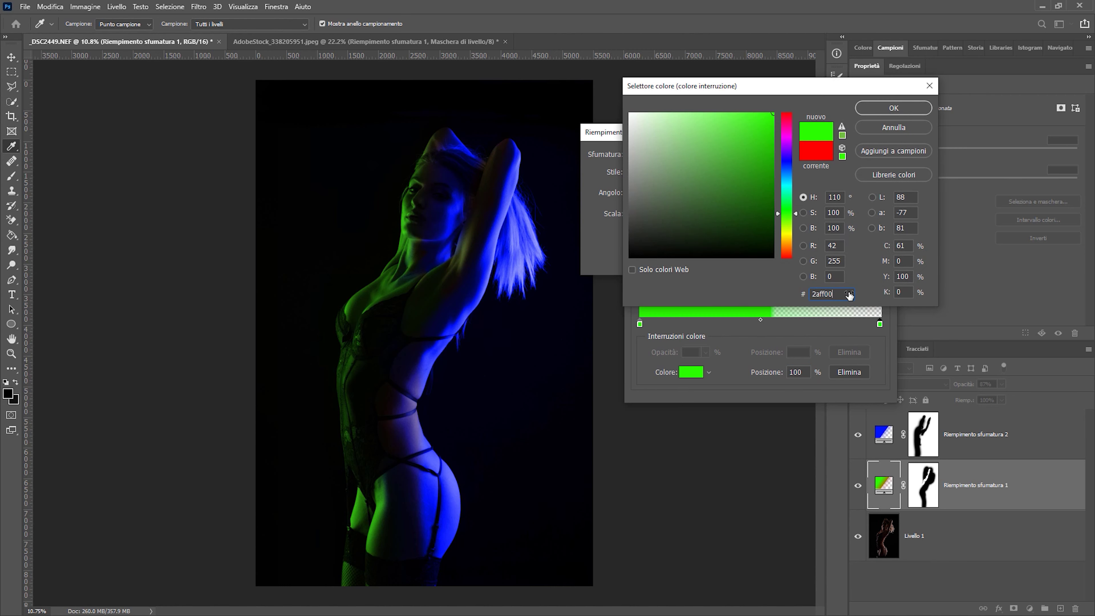
left_click(892, 108)
left_click(875, 139)
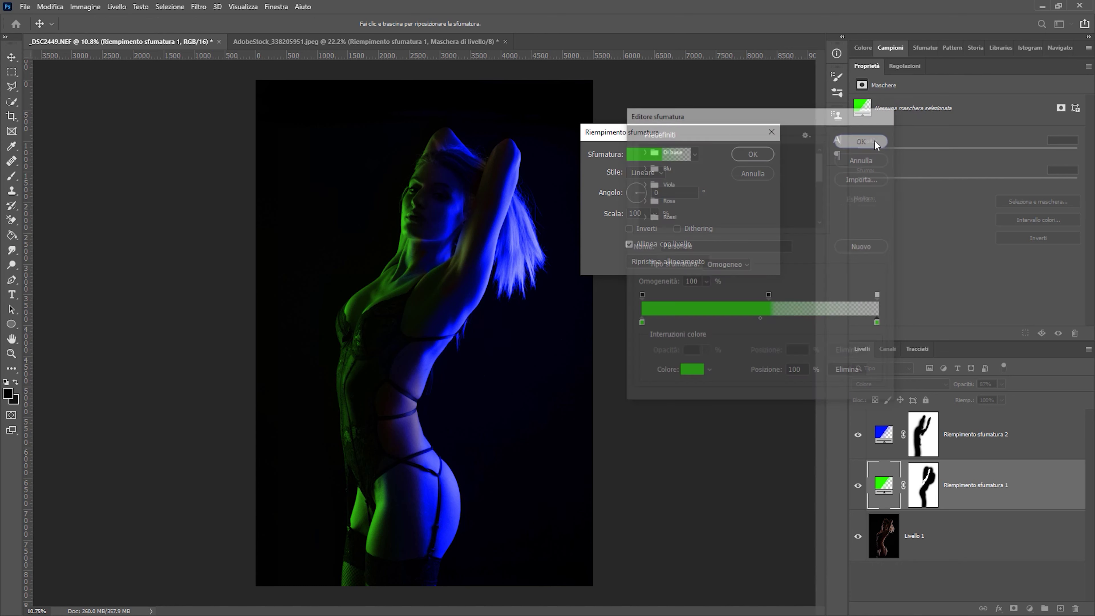
left_click(760, 152)
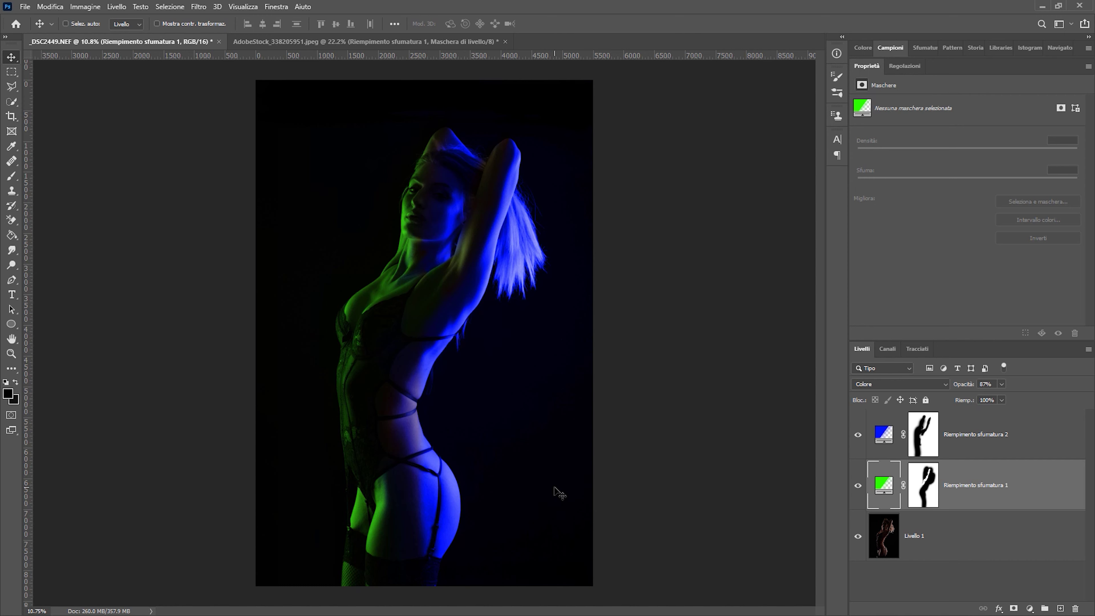
Step: Paint black with a large soft brush on the green fill's mask over the hip
left_click(858, 435)
left_click(858, 485)
left_click(854, 488)
left_click(933, 493)
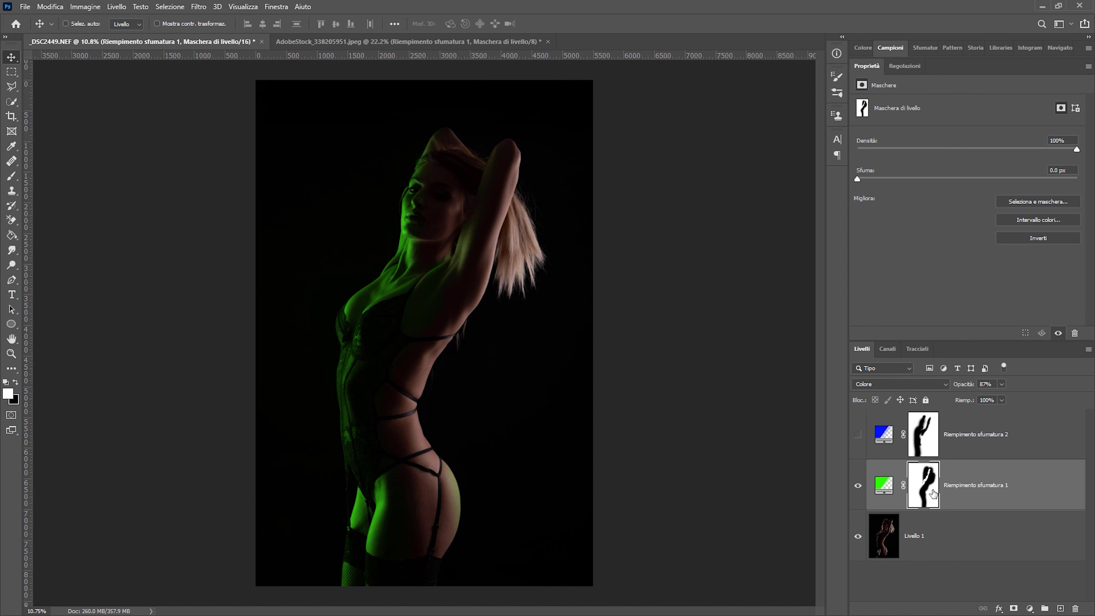
left_click(11, 176)
right_click(506, 486, "alt")
key("x")
left_click_drag(452, 455, 455, 530)
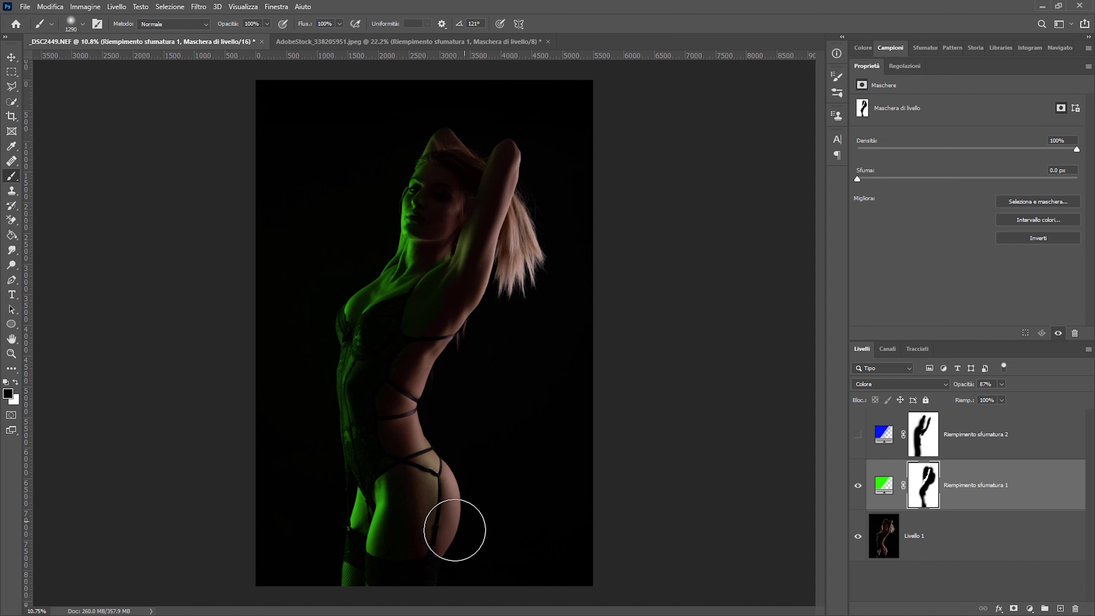
Step: Toggle the green and blue light fills off and on to compare the lighting
left_click(858, 485)
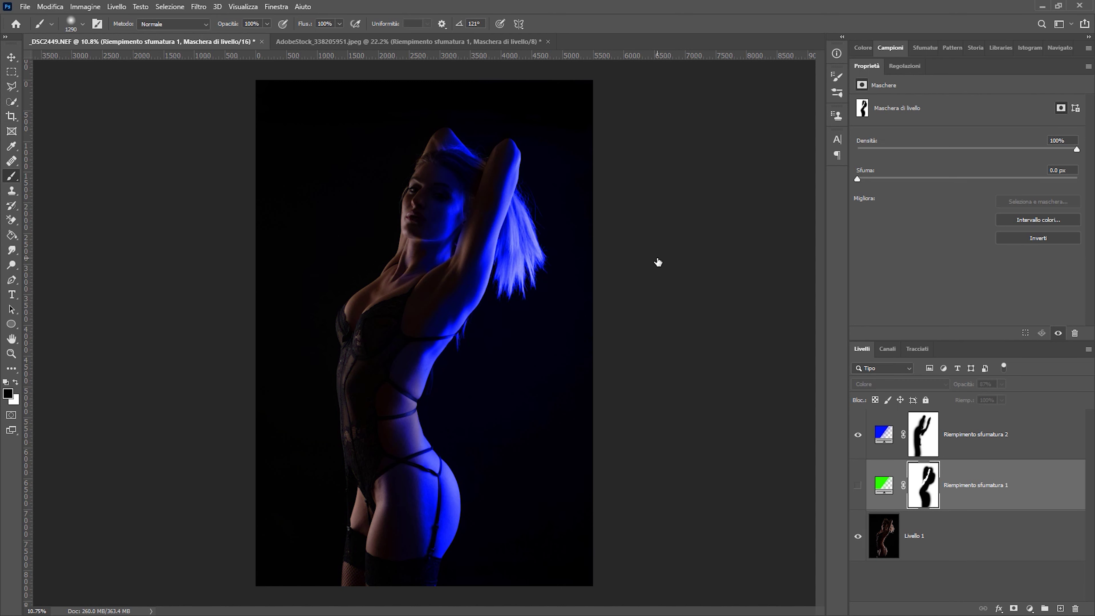
left_click(858, 485)
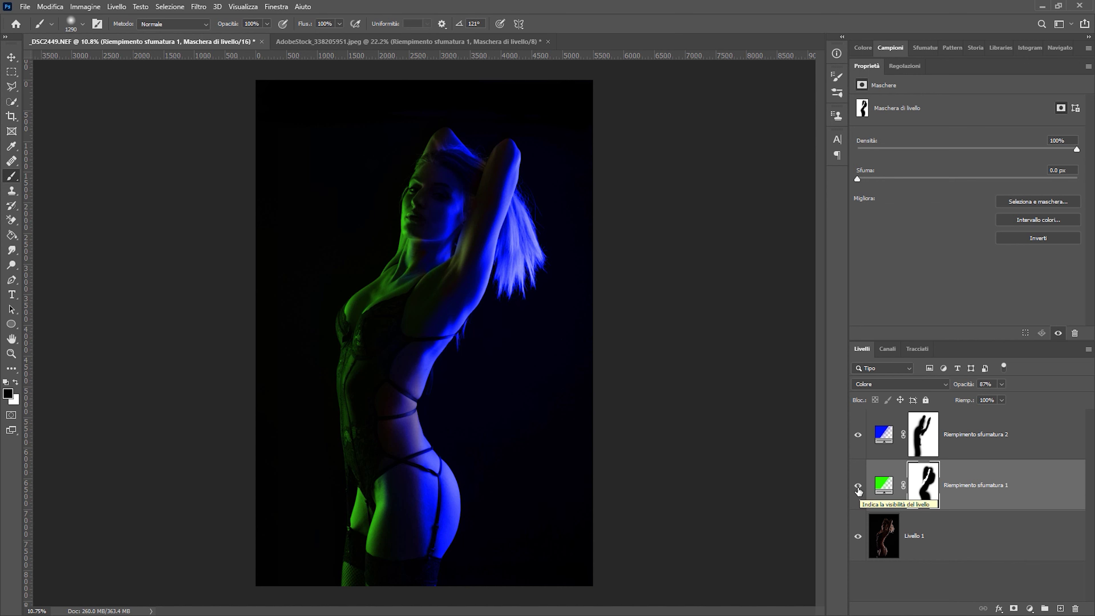
left_click_drag(859, 435, 860, 493)
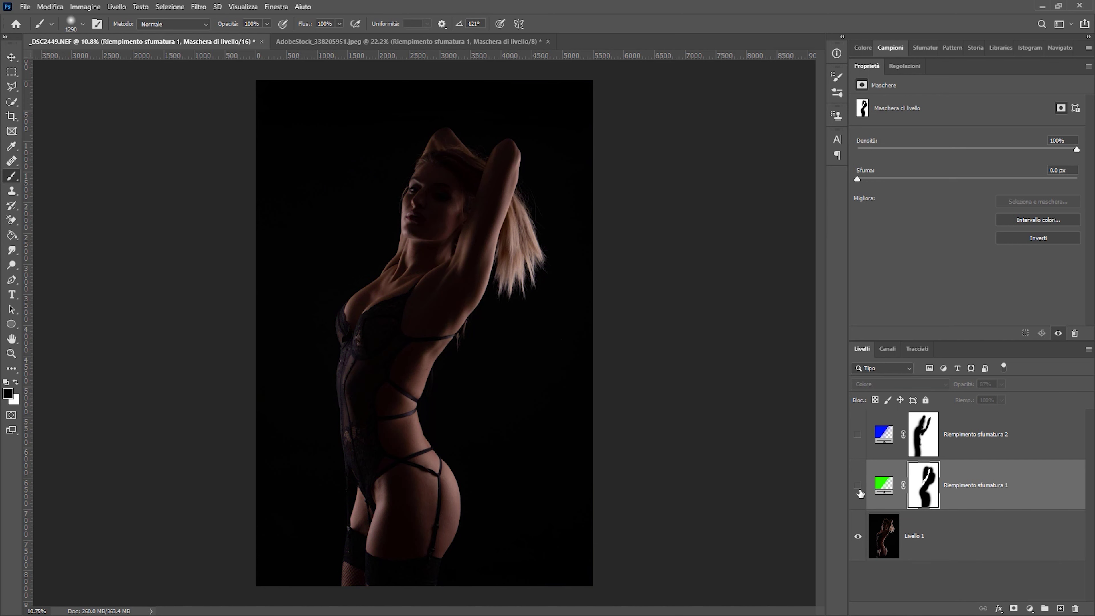
left_click(858, 435)
left_click(858, 485)
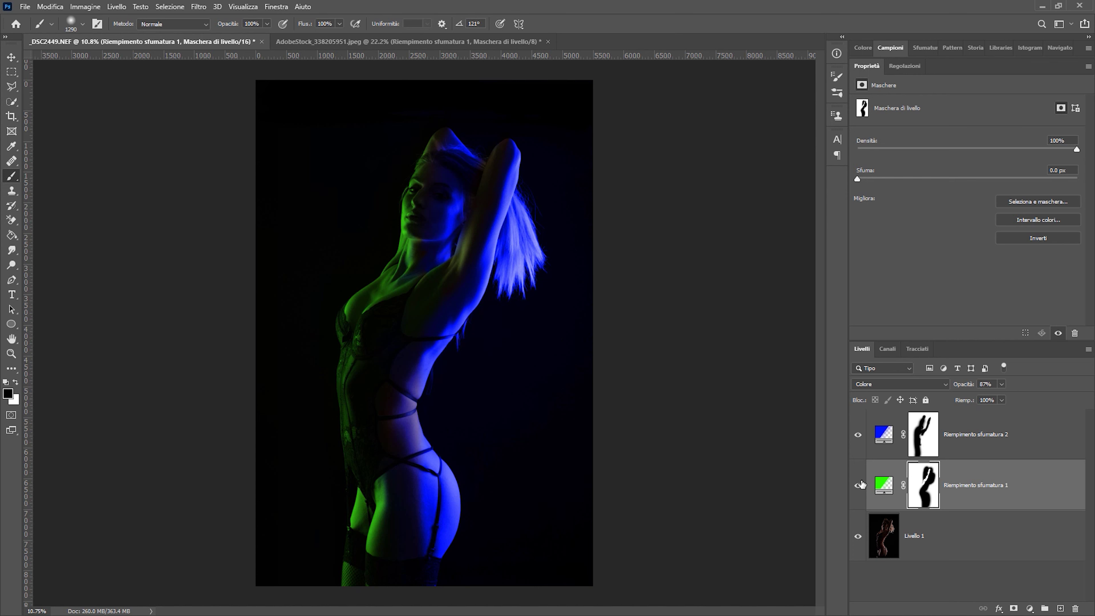
key("v")
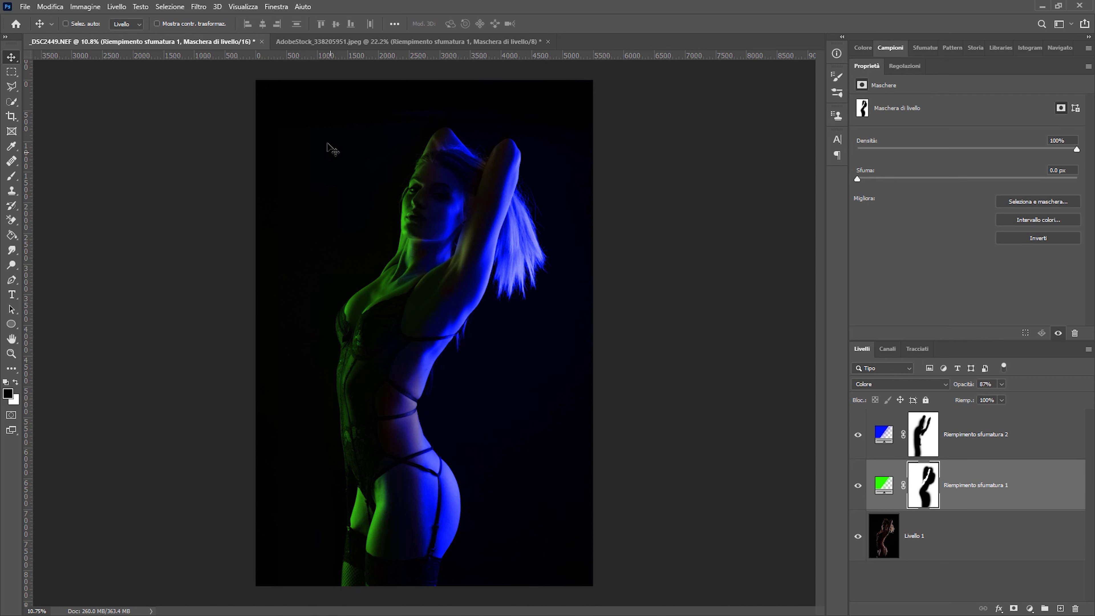
Step: In the red-and-blue face photo, inspect the red and blue fill layers and masks
left_click(323, 42)
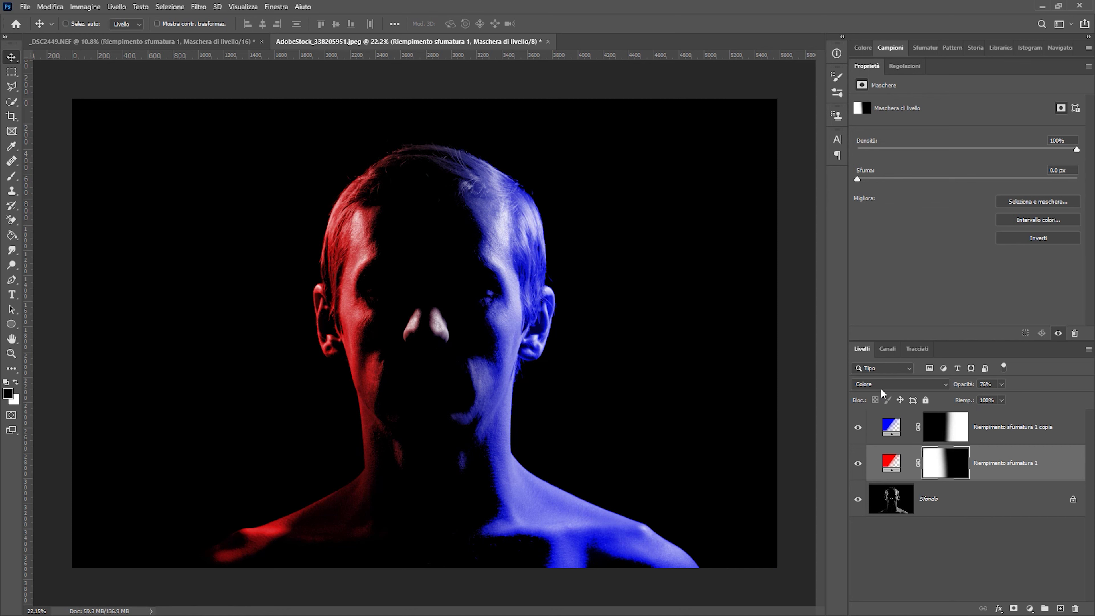
left_click(895, 469)
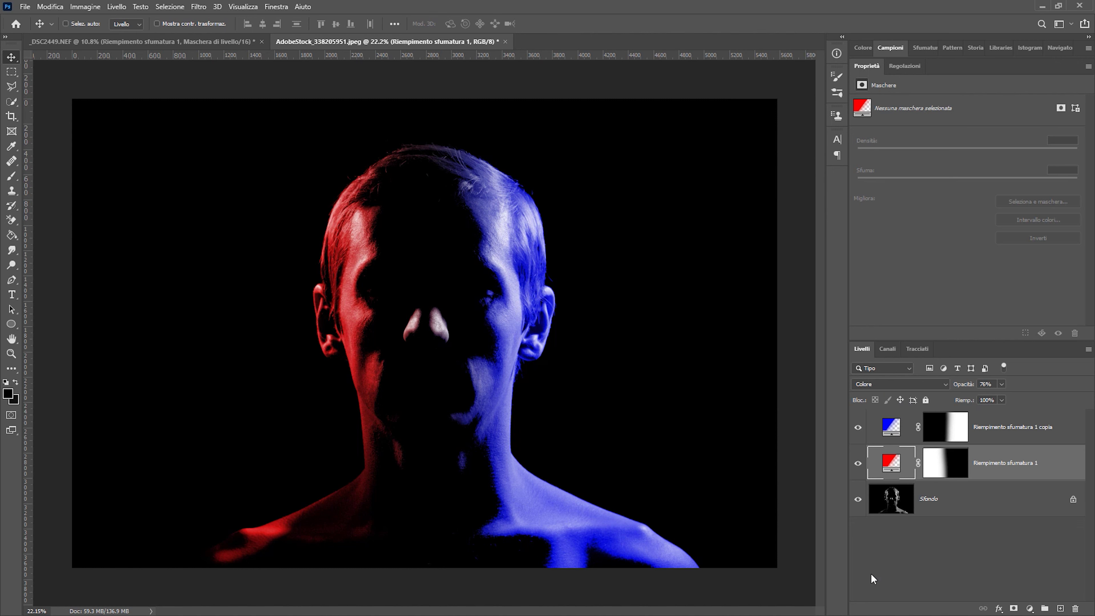
left_click(948, 470)
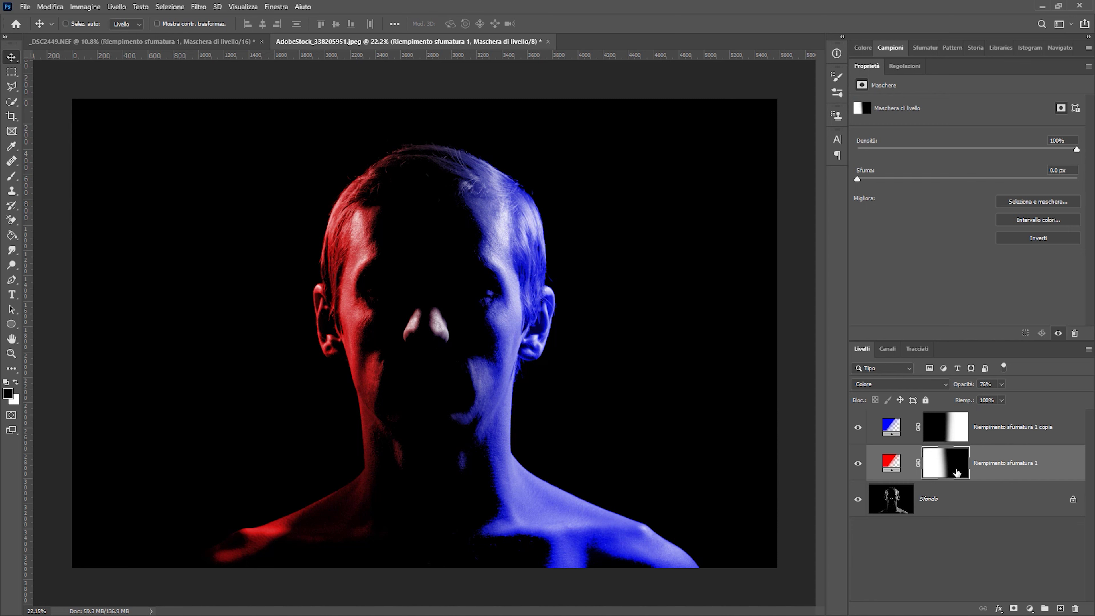
left_click(891, 428)
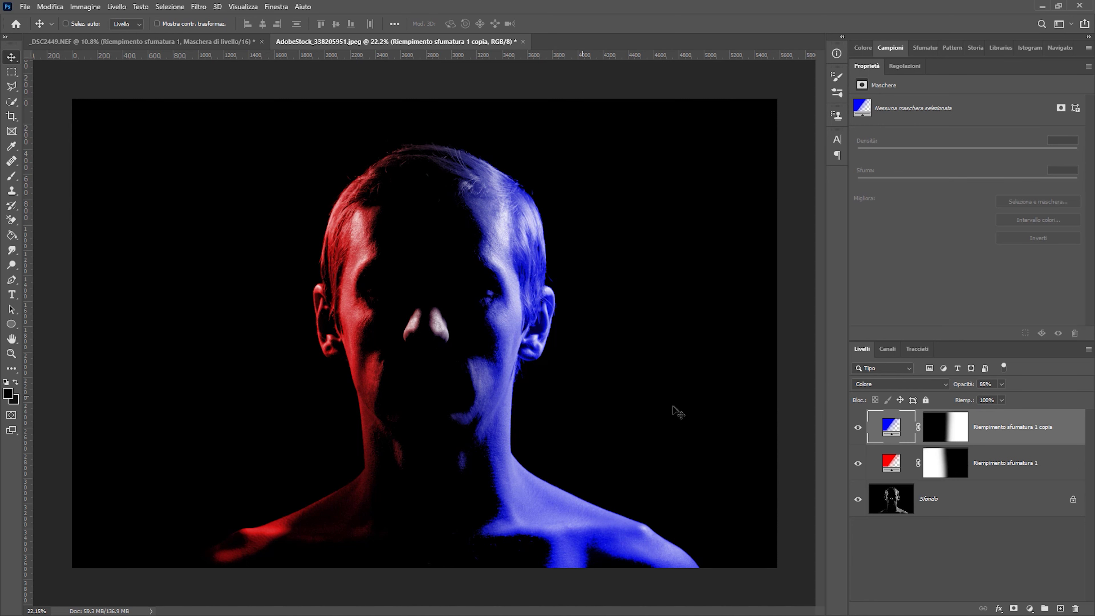
left_click(933, 425)
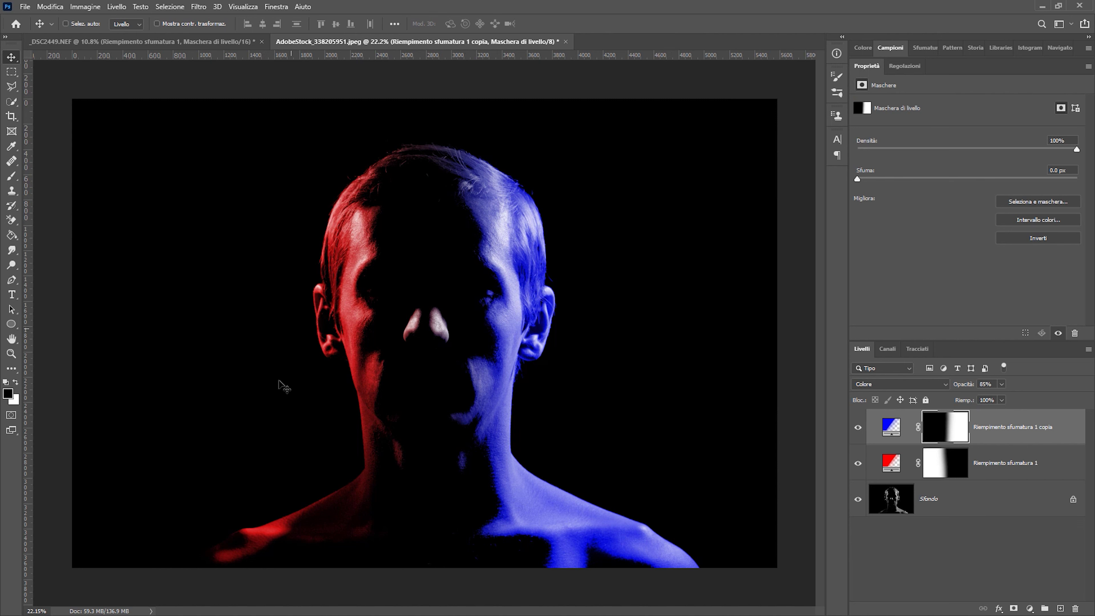
Step: Toggle the lights, load then clear the red mask selection, and return to _DSC2449.NEF
left_click(858, 429)
left_click(859, 464)
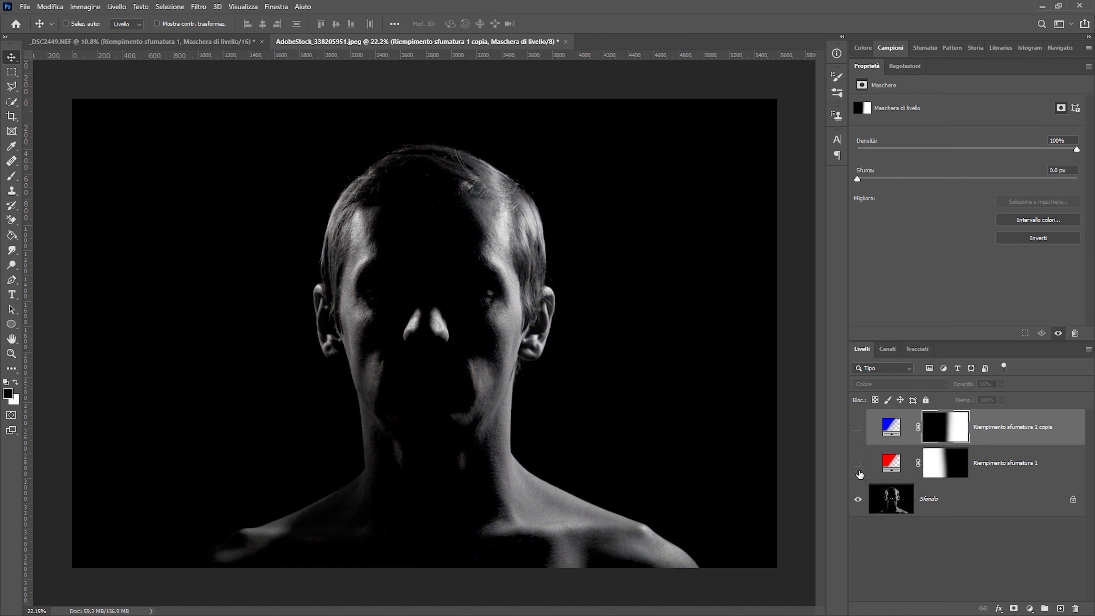
left_click(958, 474)
left_click(949, 473, "ctrl")
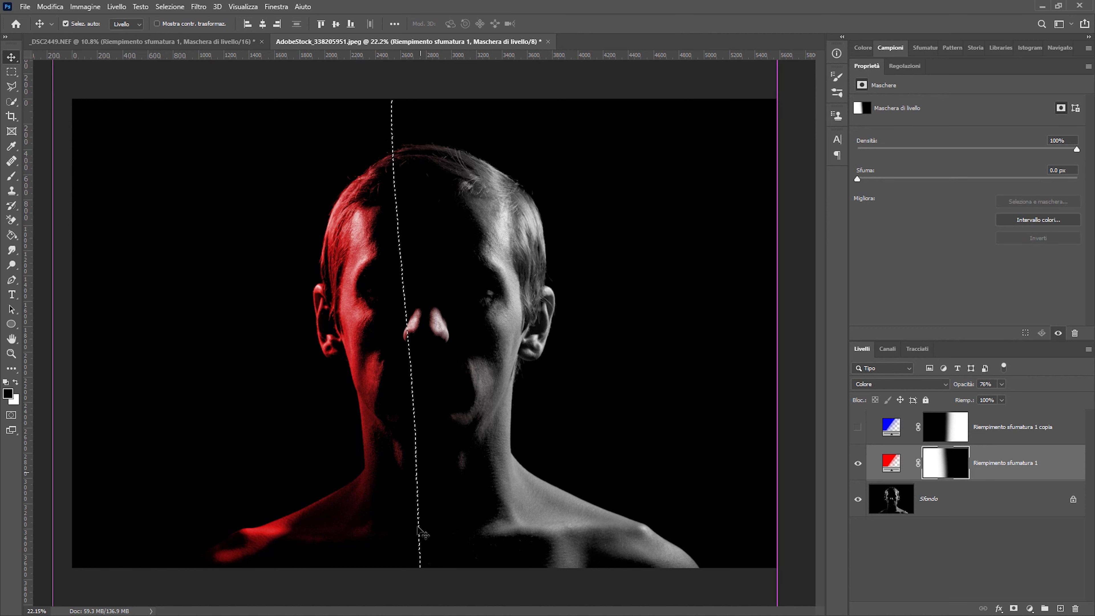
key("ctrl+d")
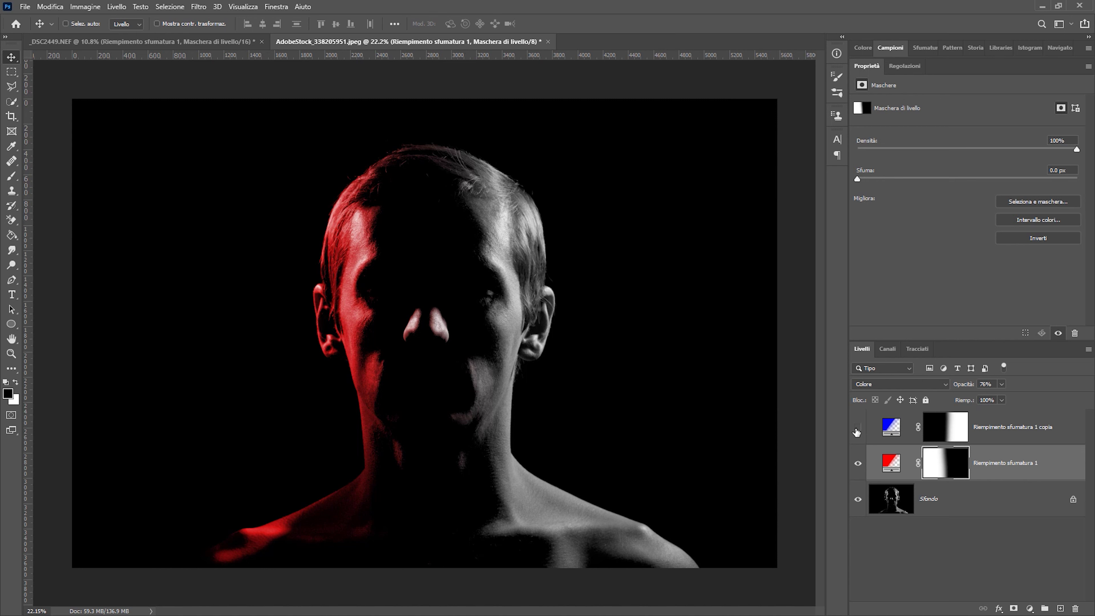
left_click(856, 464)
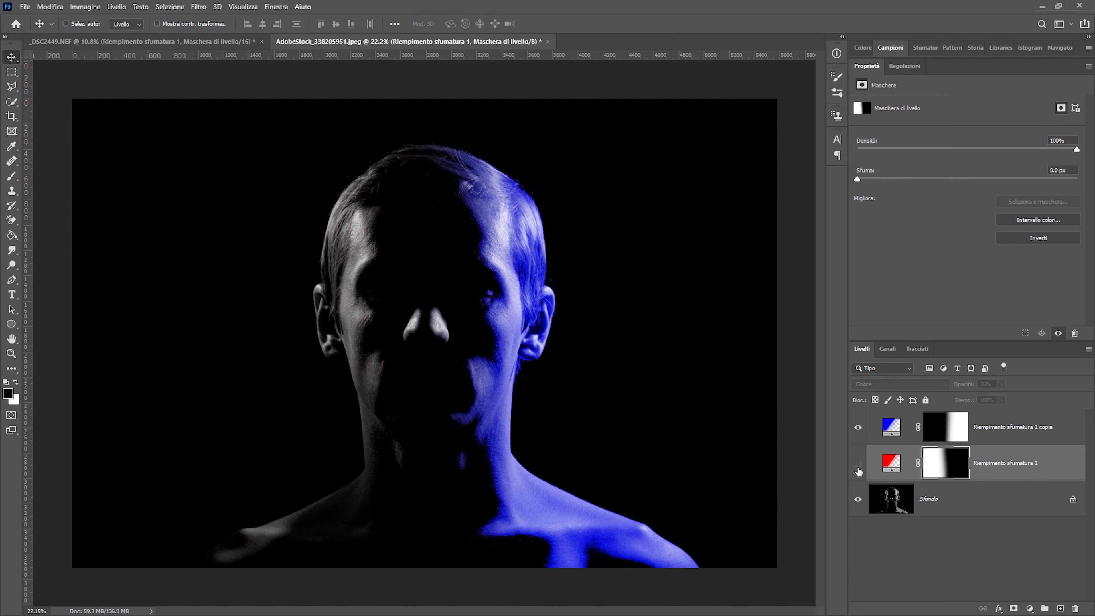
left_click(858, 468)
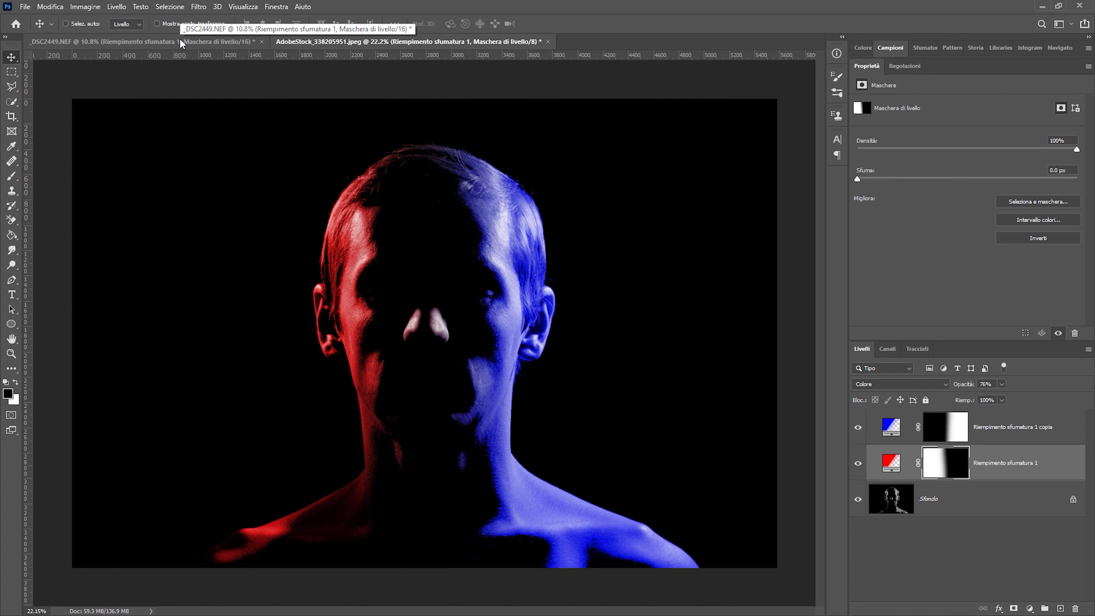
left_click(180, 41)
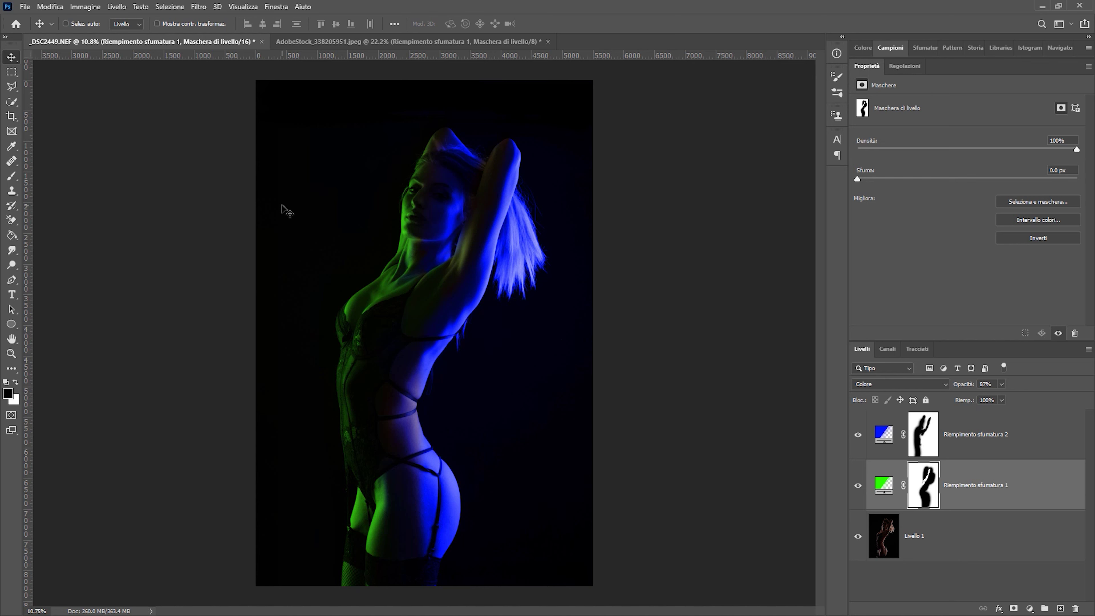
Step: On Livello 1, auto-select the woman with Seleziona soggetto and invert to the background
left_click(951, 536)
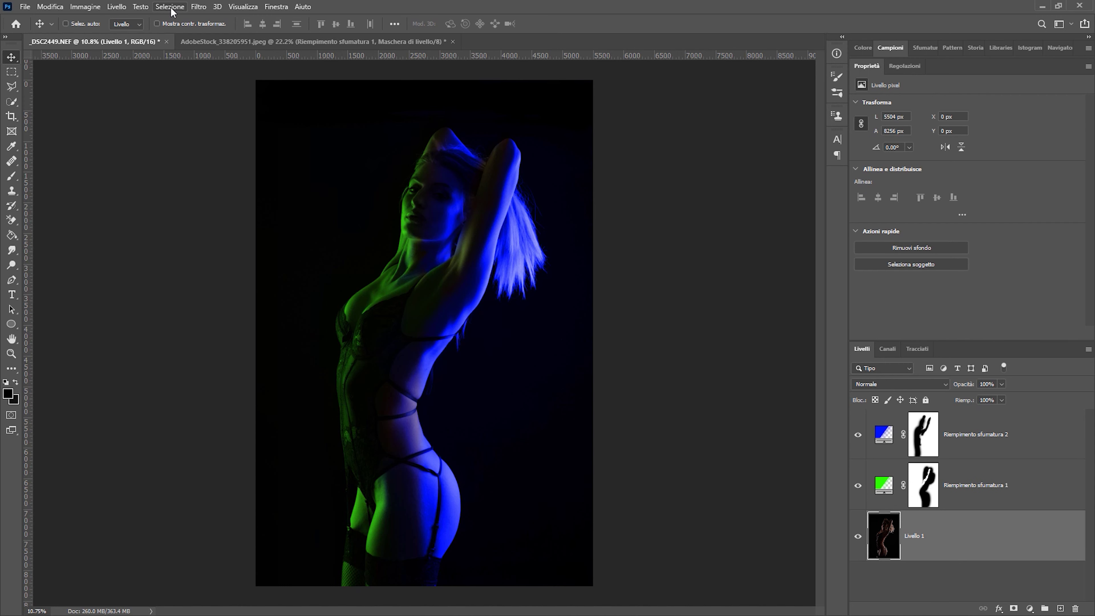
left_click(919, 264)
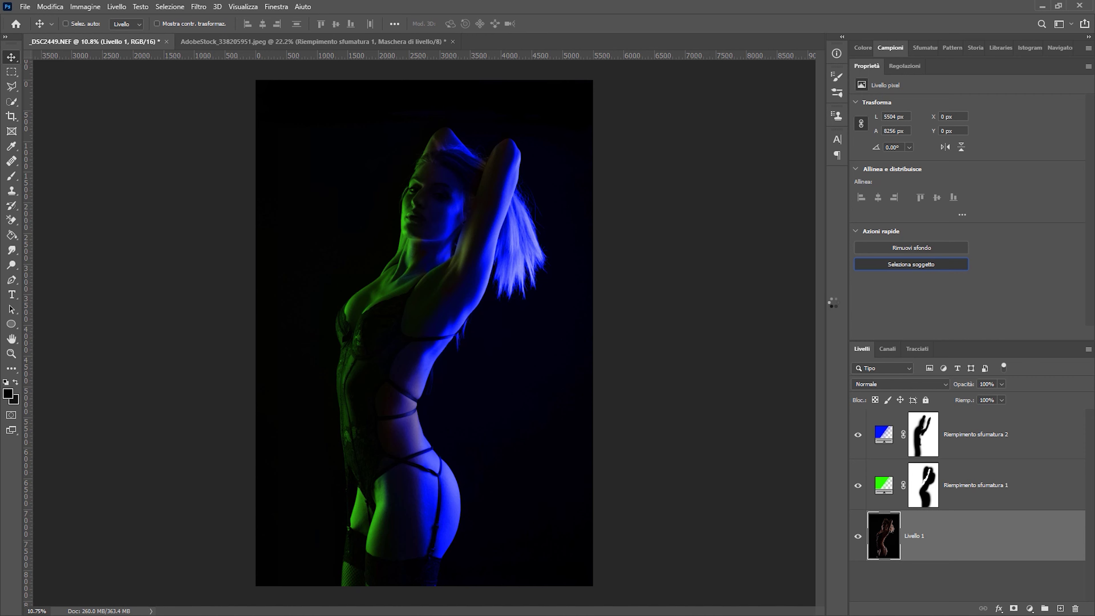
left_click(170, 7)
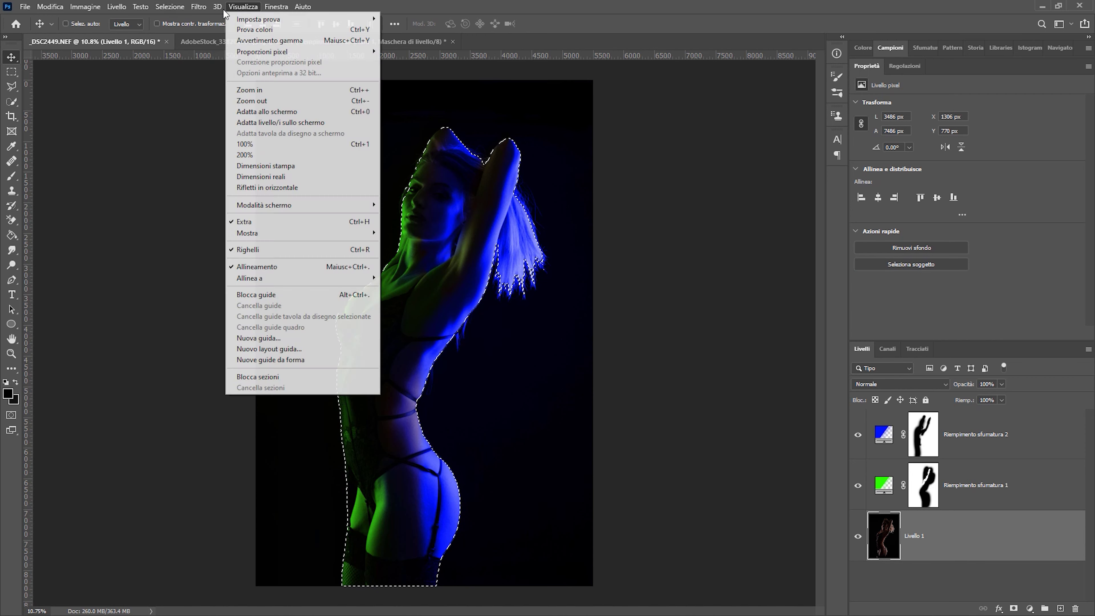
left_click(174, 50)
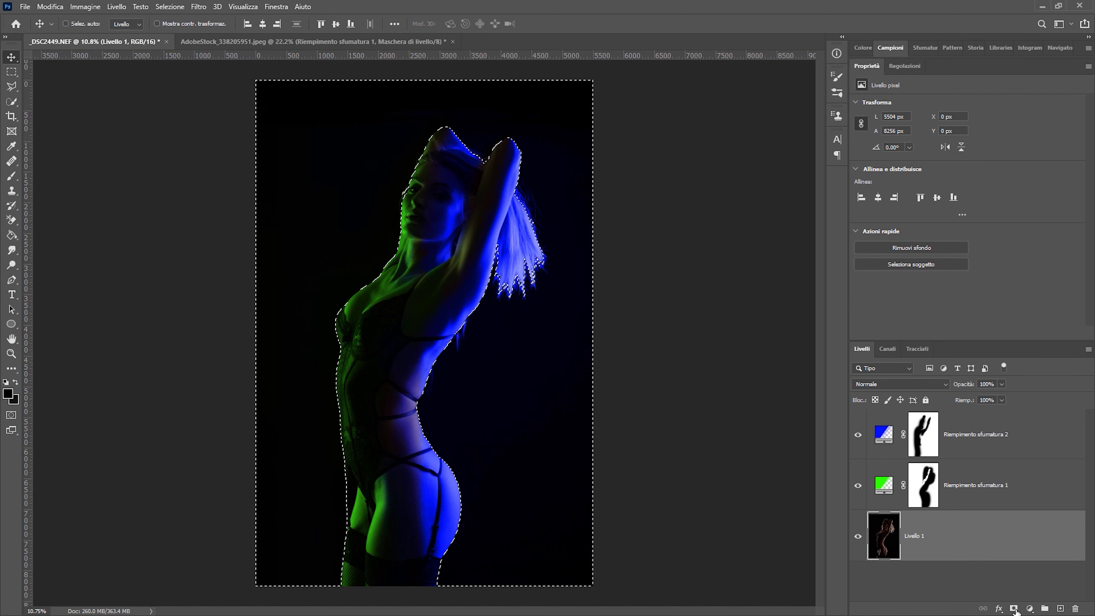
left_click(1030, 609)
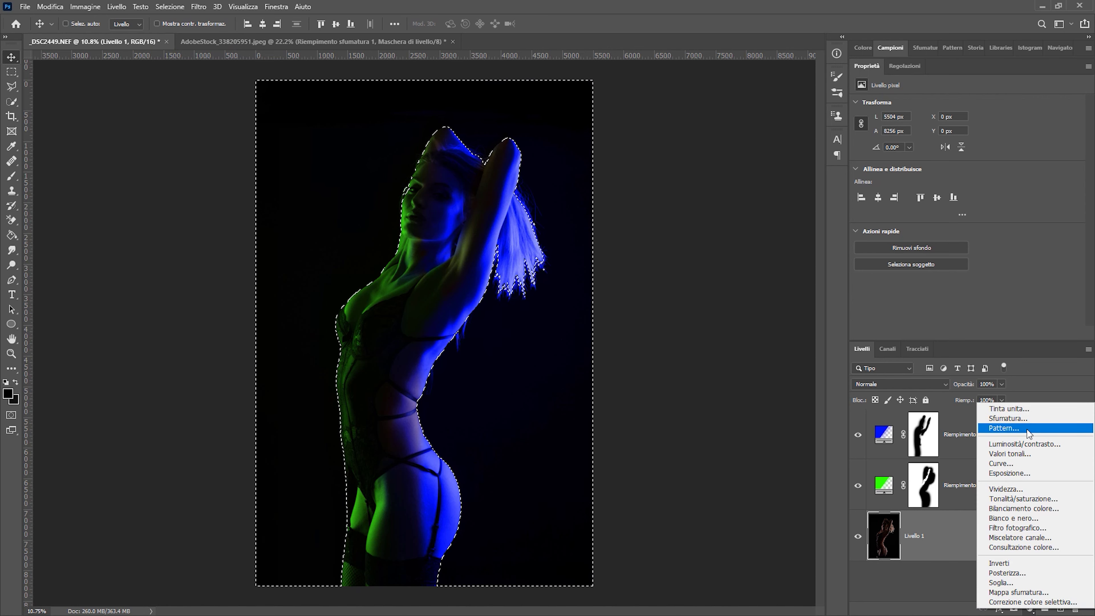
left_click(1034, 407)
left_click_drag(664, 251, 626, 263)
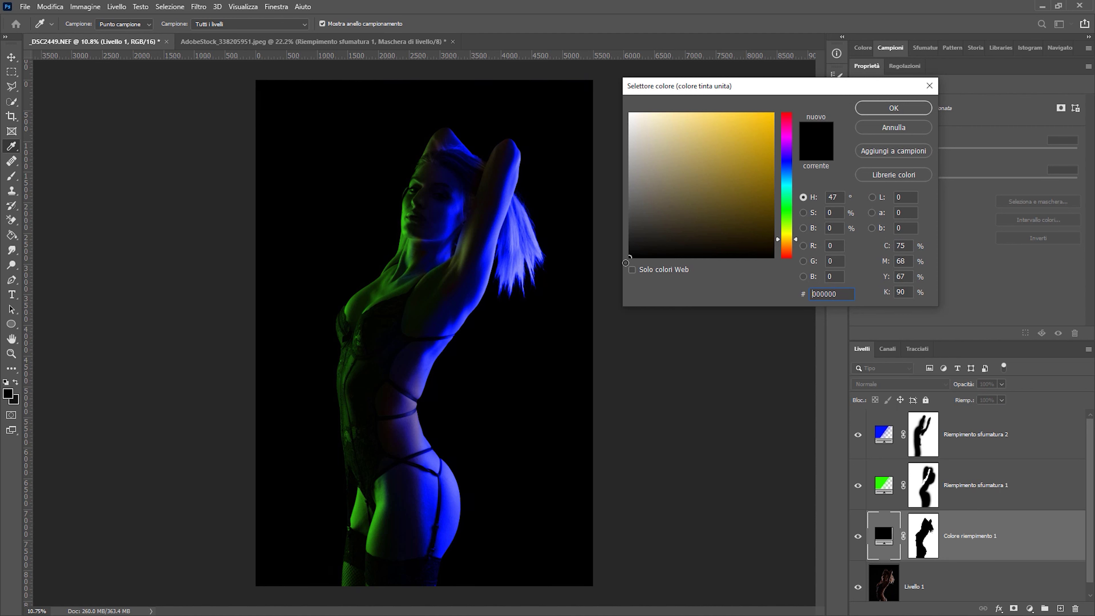
left_click(631, 255)
left_click_drag(629, 255, 627, 249)
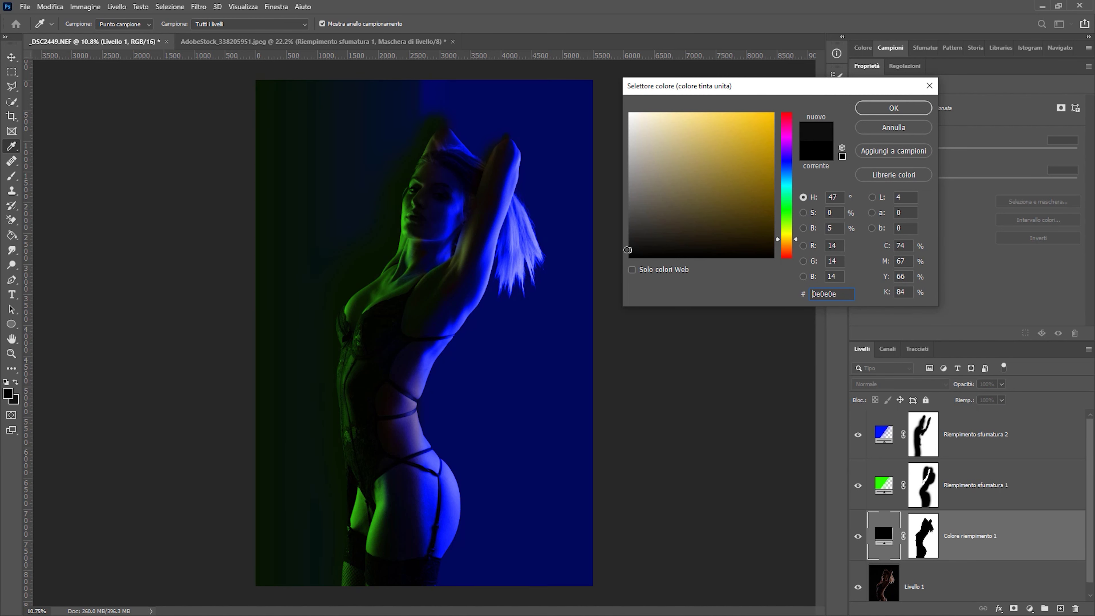
left_click(627, 246)
left_click_drag(630, 244, 600, 187)
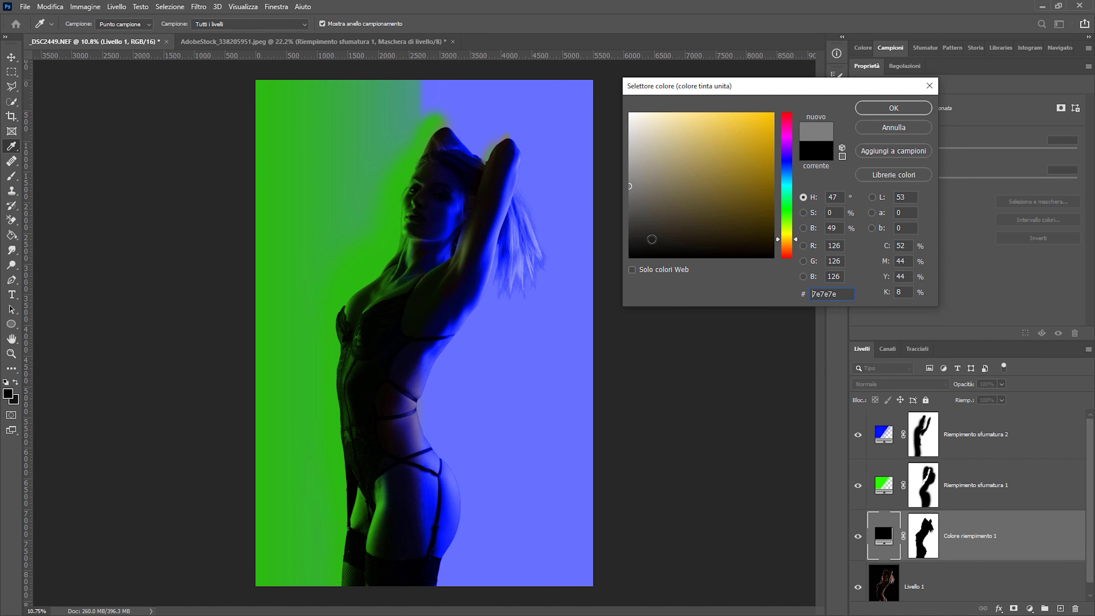
mouse_move(725, 181)
left_mouse_down()
mouse_move(772, 132)
mouse_move(811, 169)
mouse_move(622, 76)
left_mouse_up()
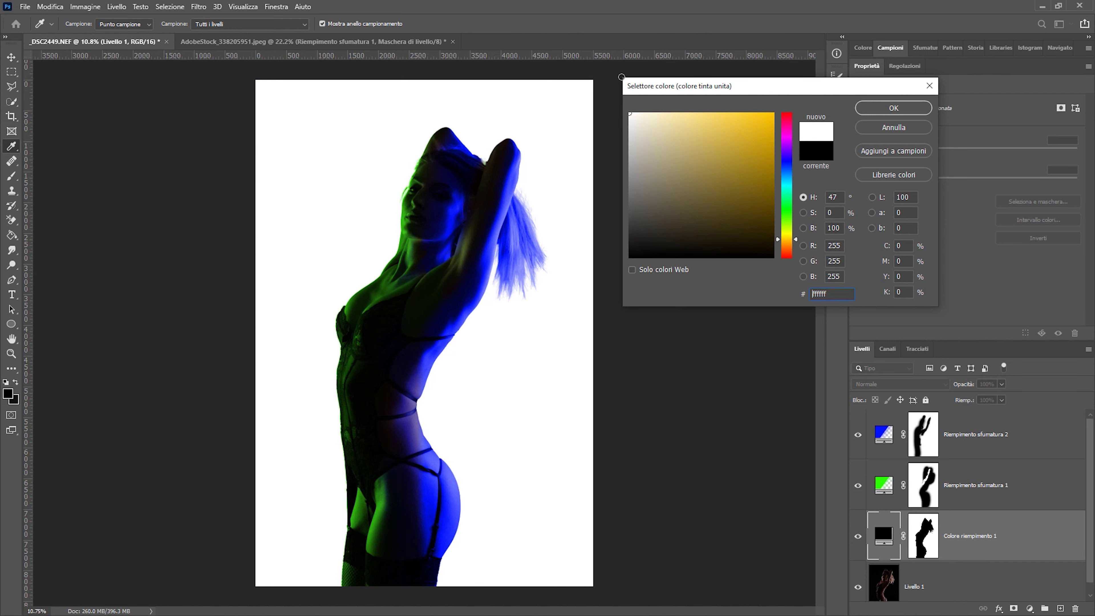
left_click_drag(622, 76, 571, 360)
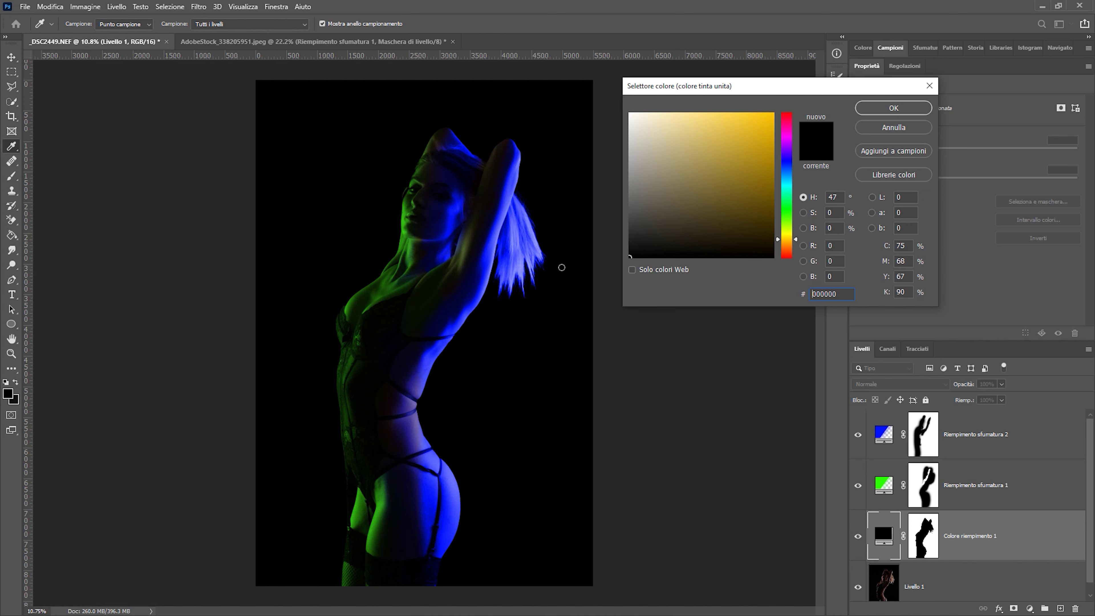
left_click_drag(562, 268, 543, 103)
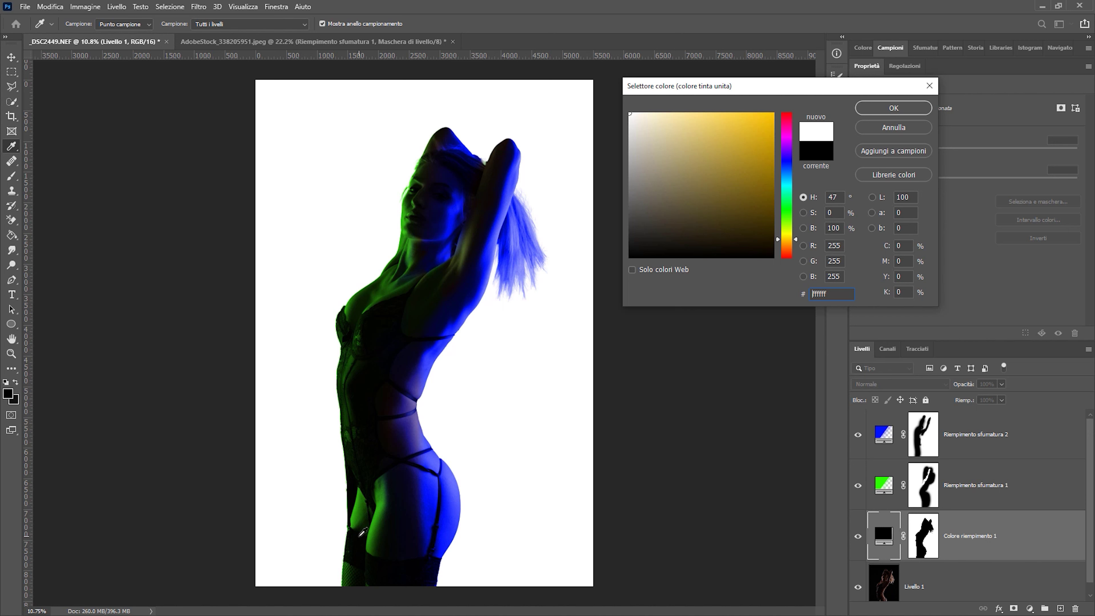
left_click(630, 115)
left_click_drag(630, 125, 634, 254)
key("Escape")
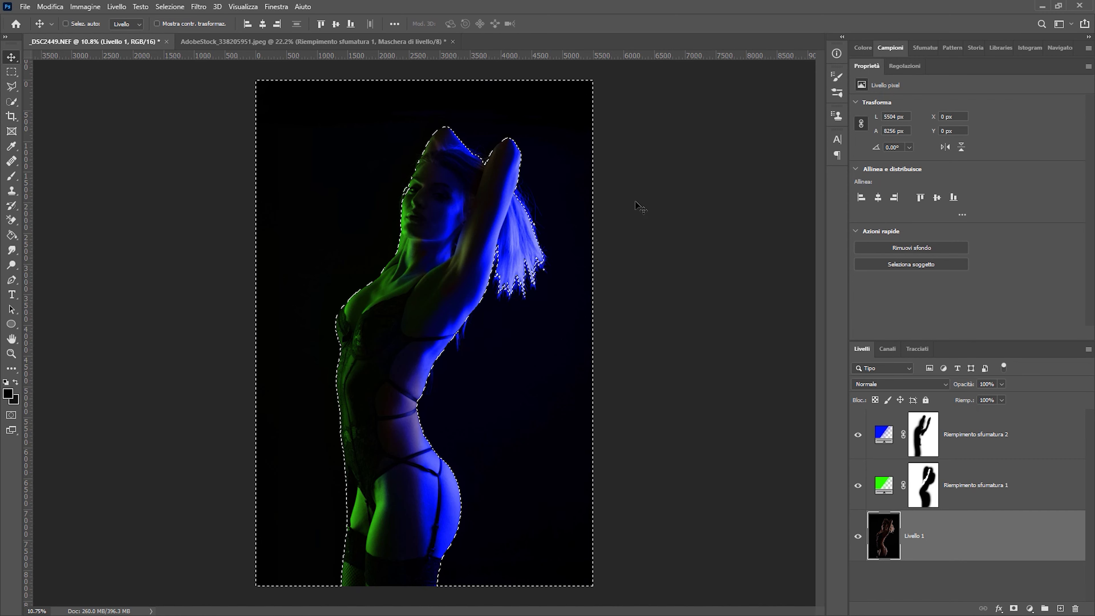
Step: Deselect, then sample near-black blue 00010b from the photo as the foreground colour
key("ctrl+d")
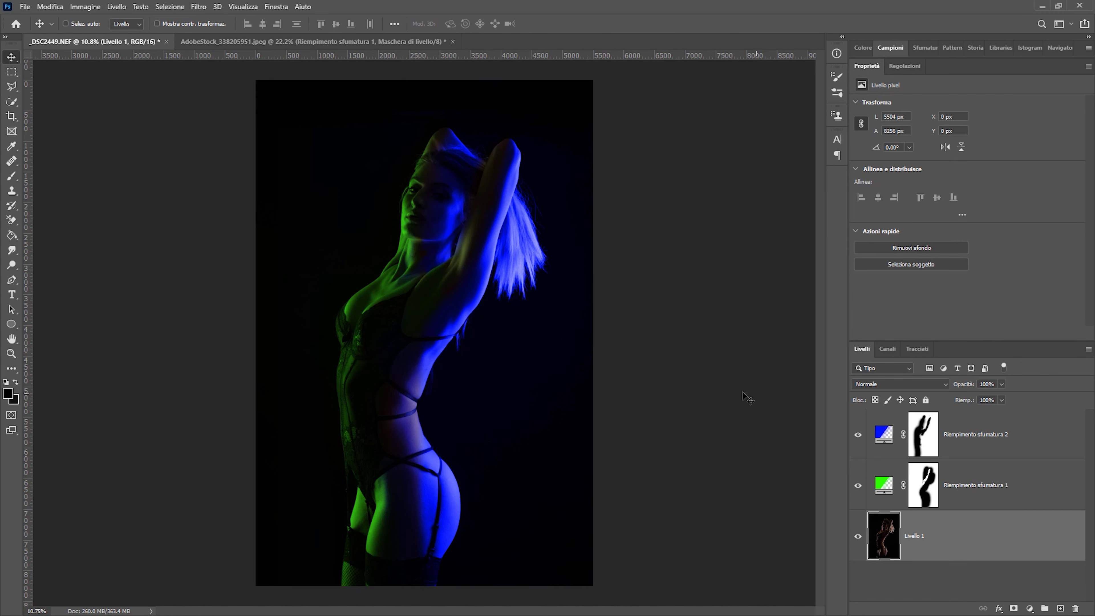
scroll(520, 499, "up", 2)
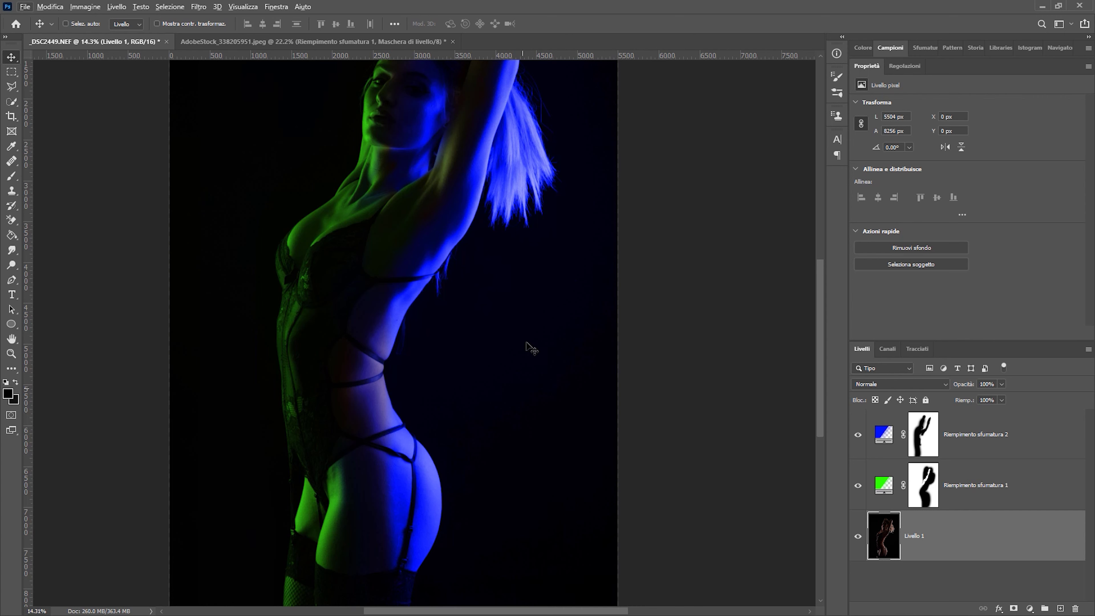
scroll(565, 379, "down", 2)
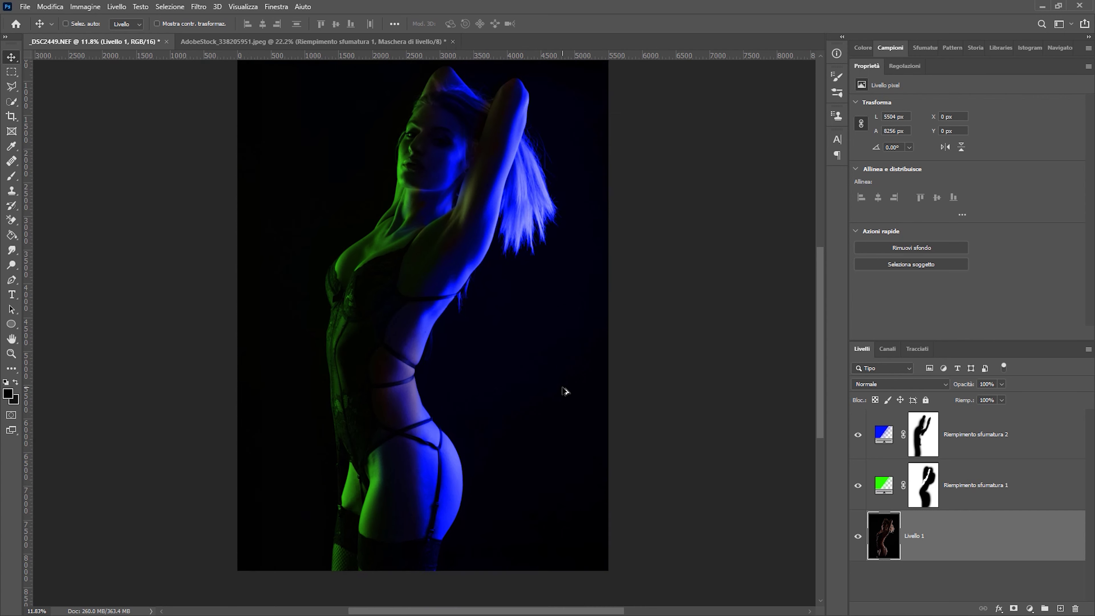
left_click(9, 394)
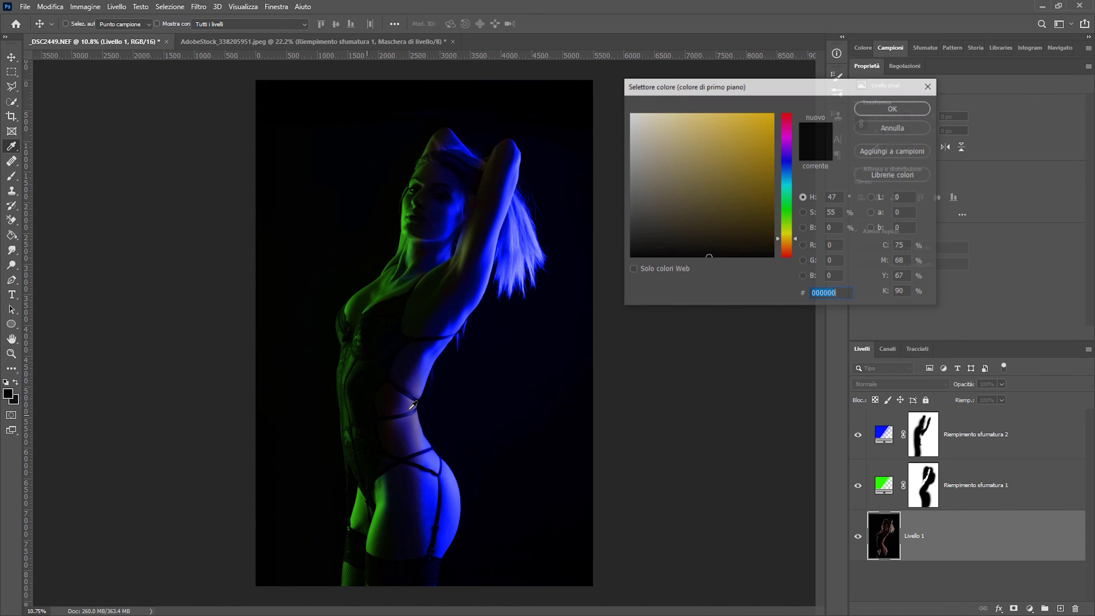
left_click(527, 392)
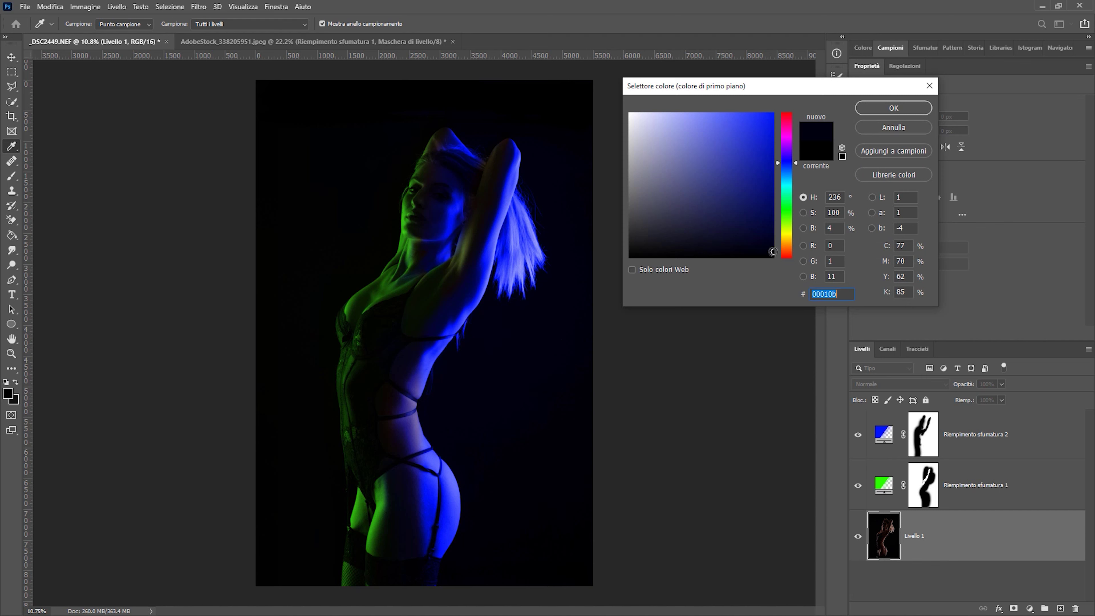
left_click(906, 127)
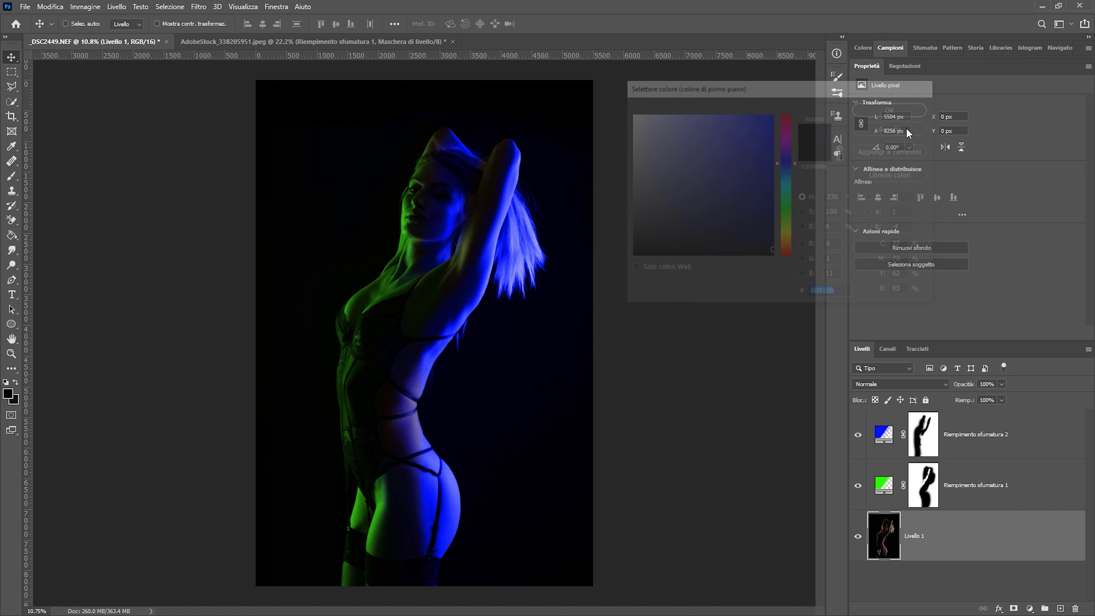